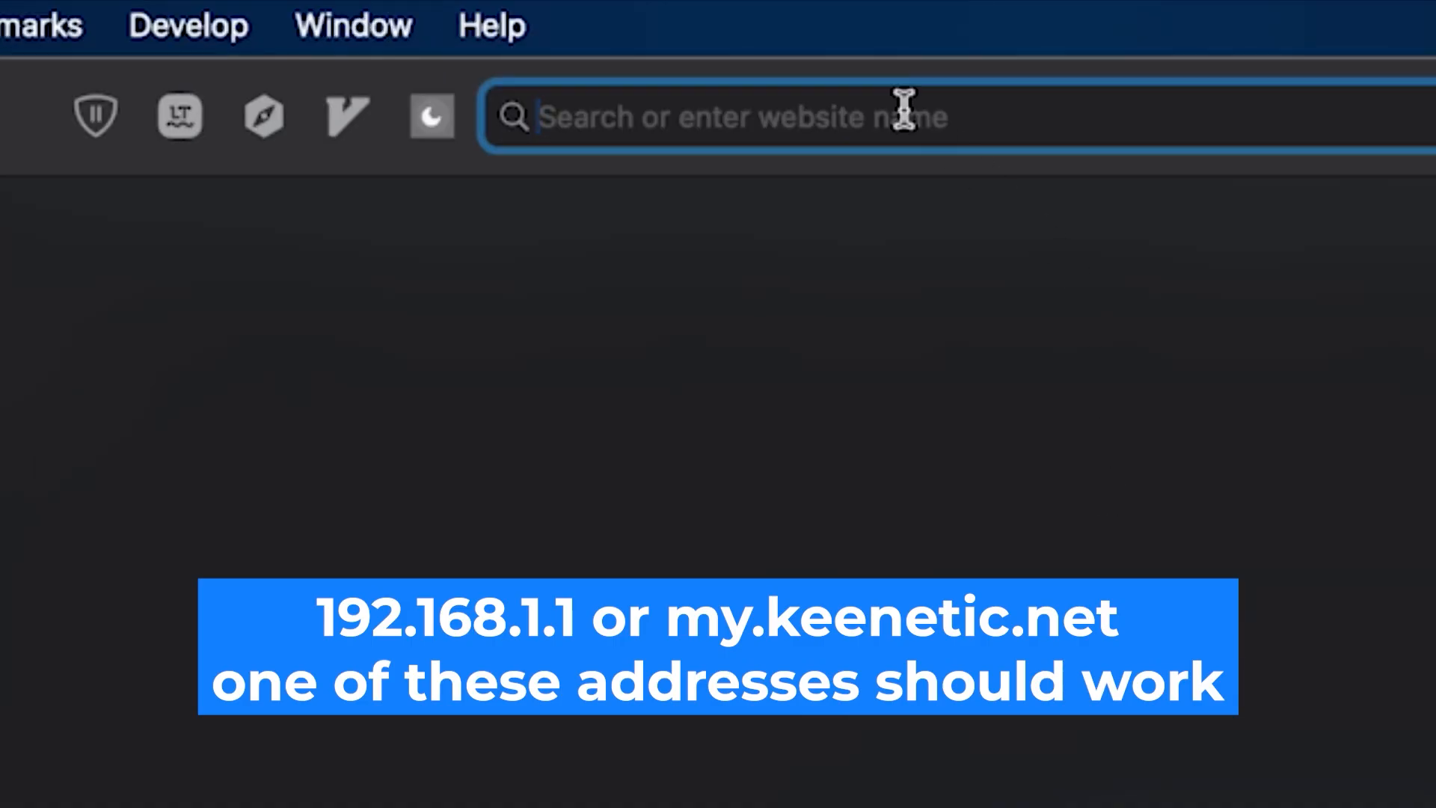
Open the router's web interface at 192.168.1.1.
text(19)
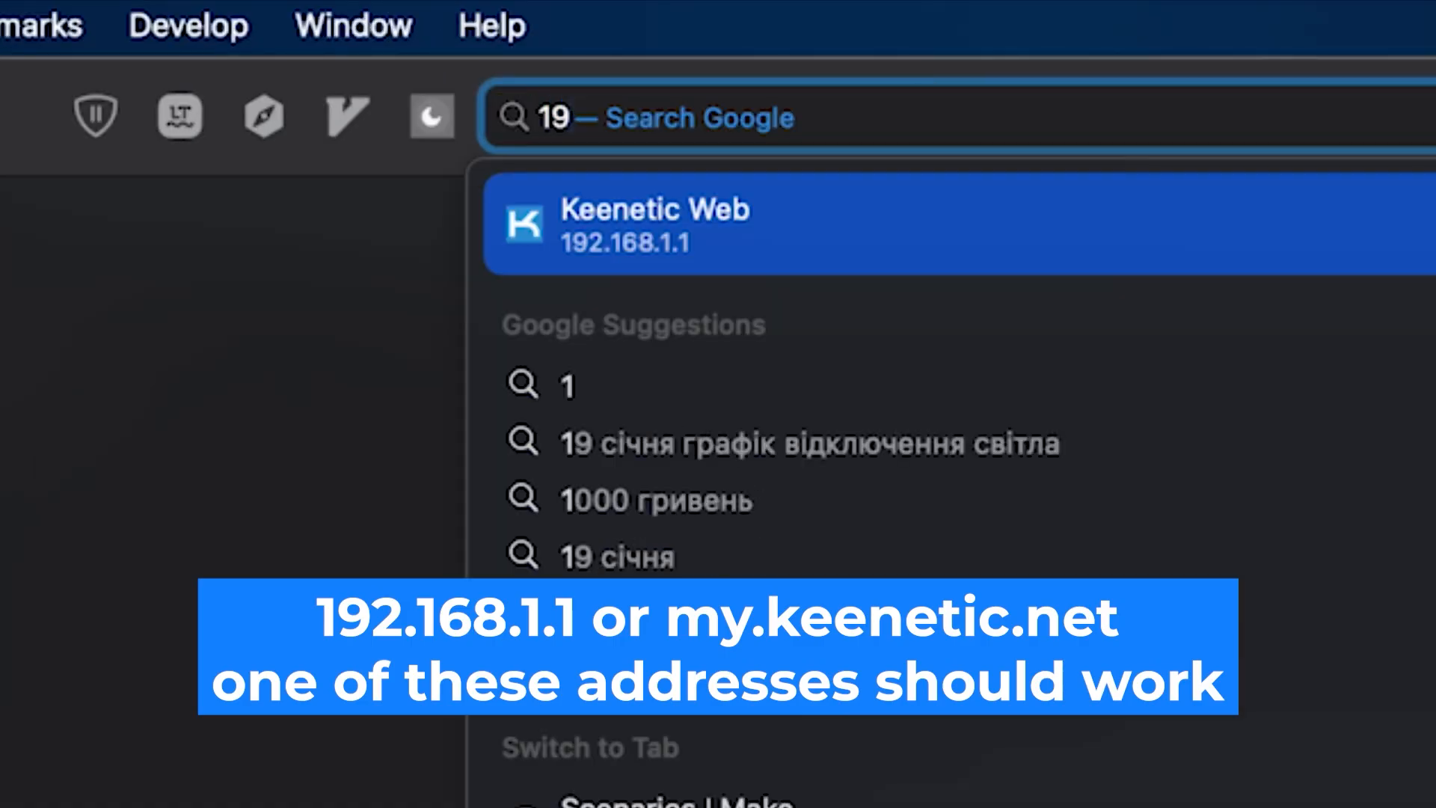
text(2.168.1.1)
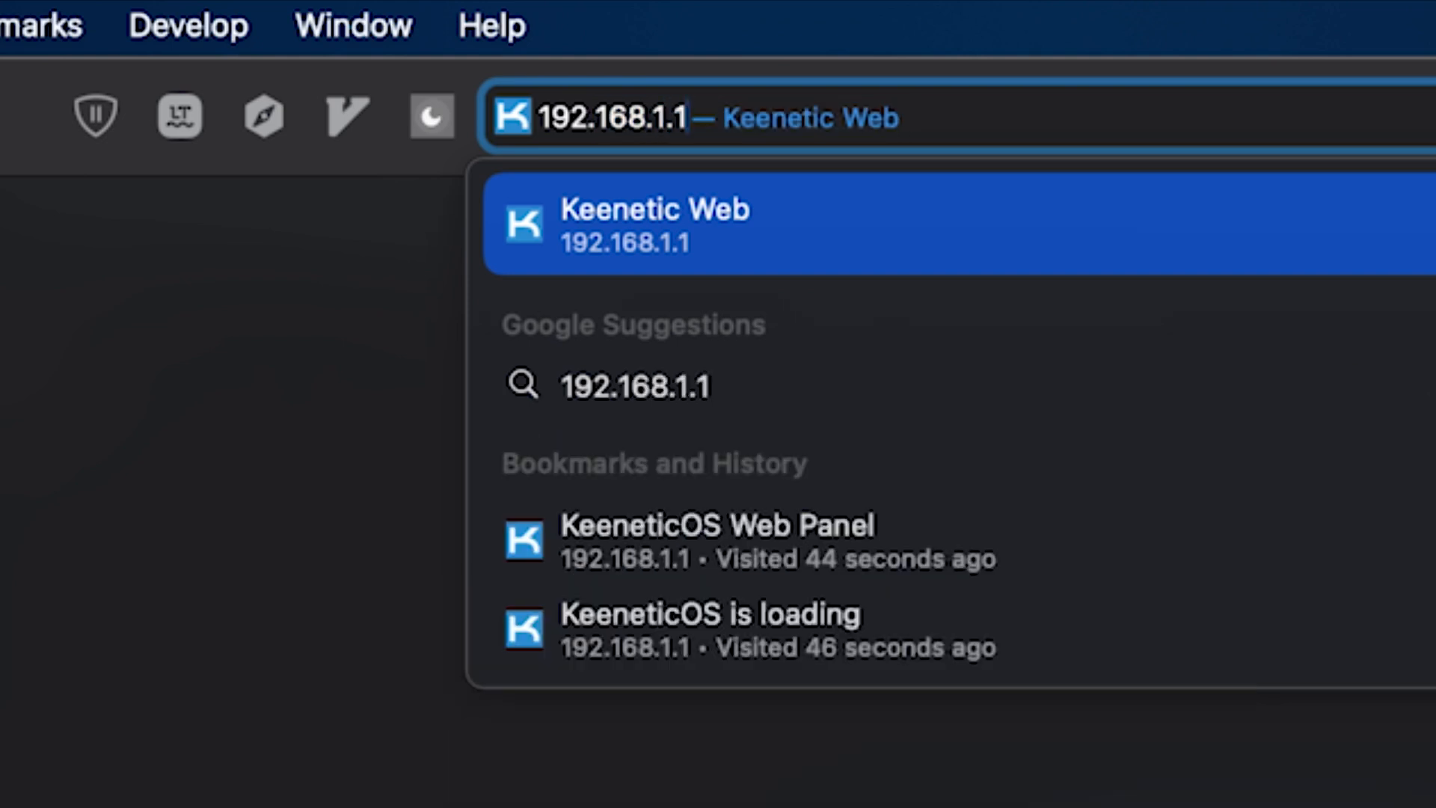
key(Return)
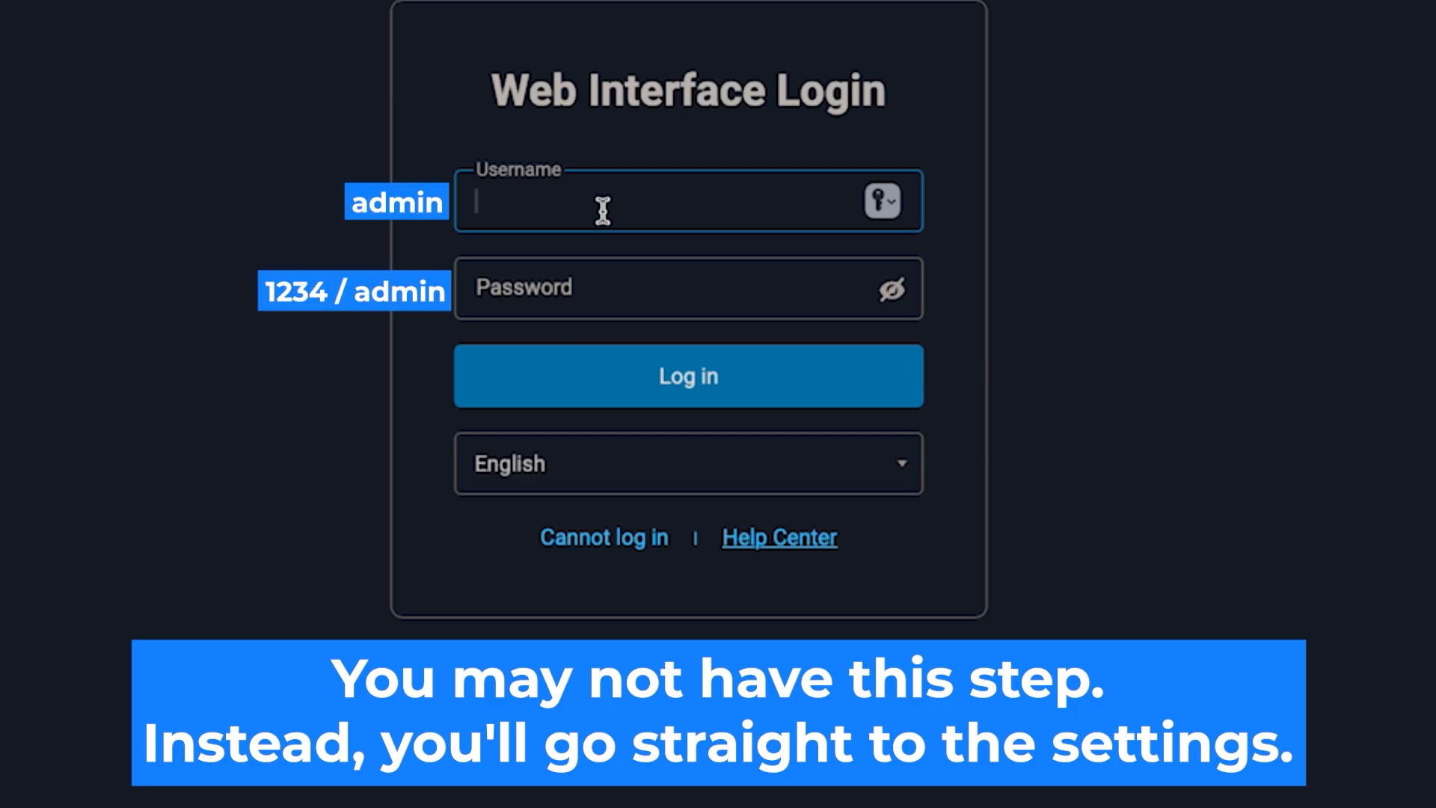
Fill in the web interface login with the username admin and the account password, and submit it.
text(admin)
click(711, 307)
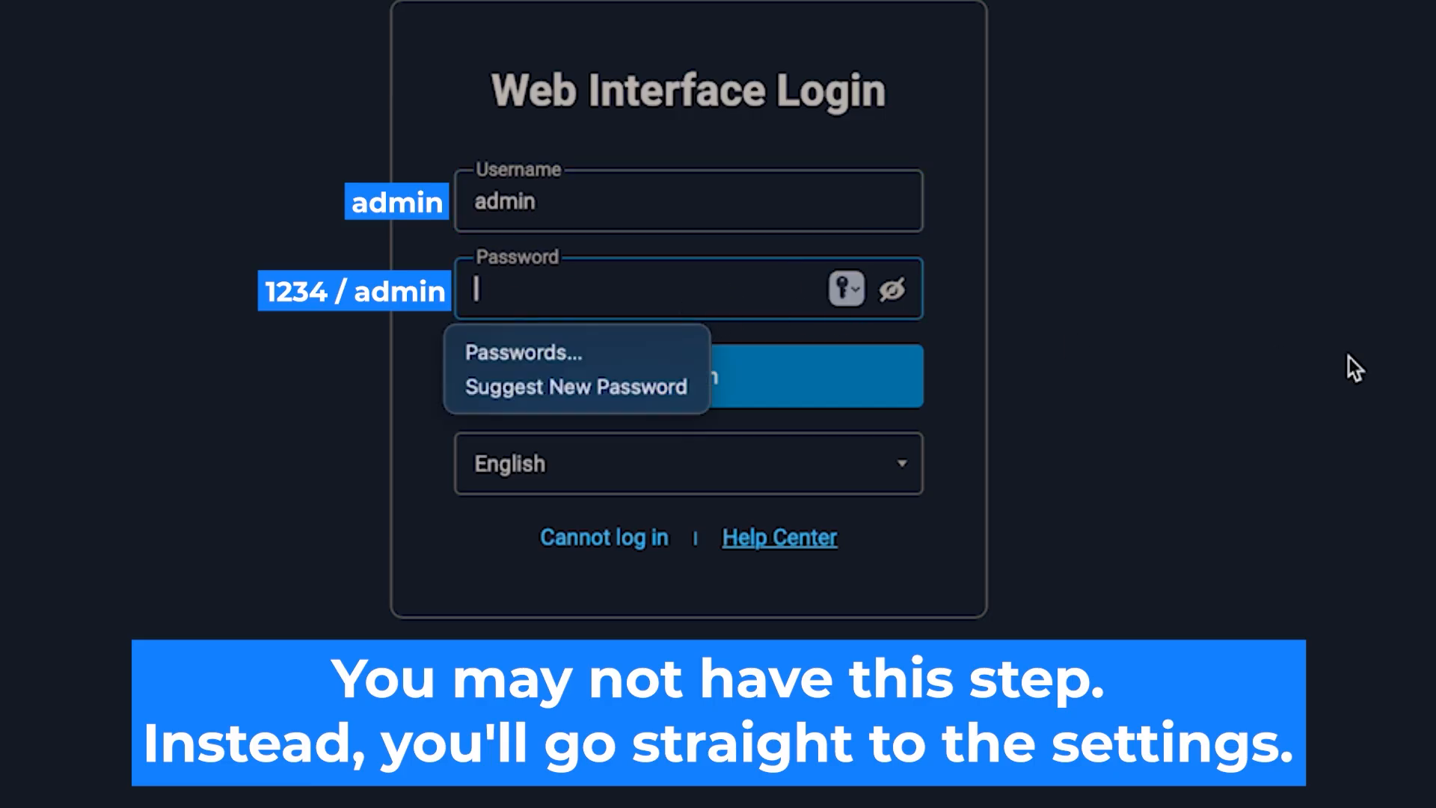
text(••••••)
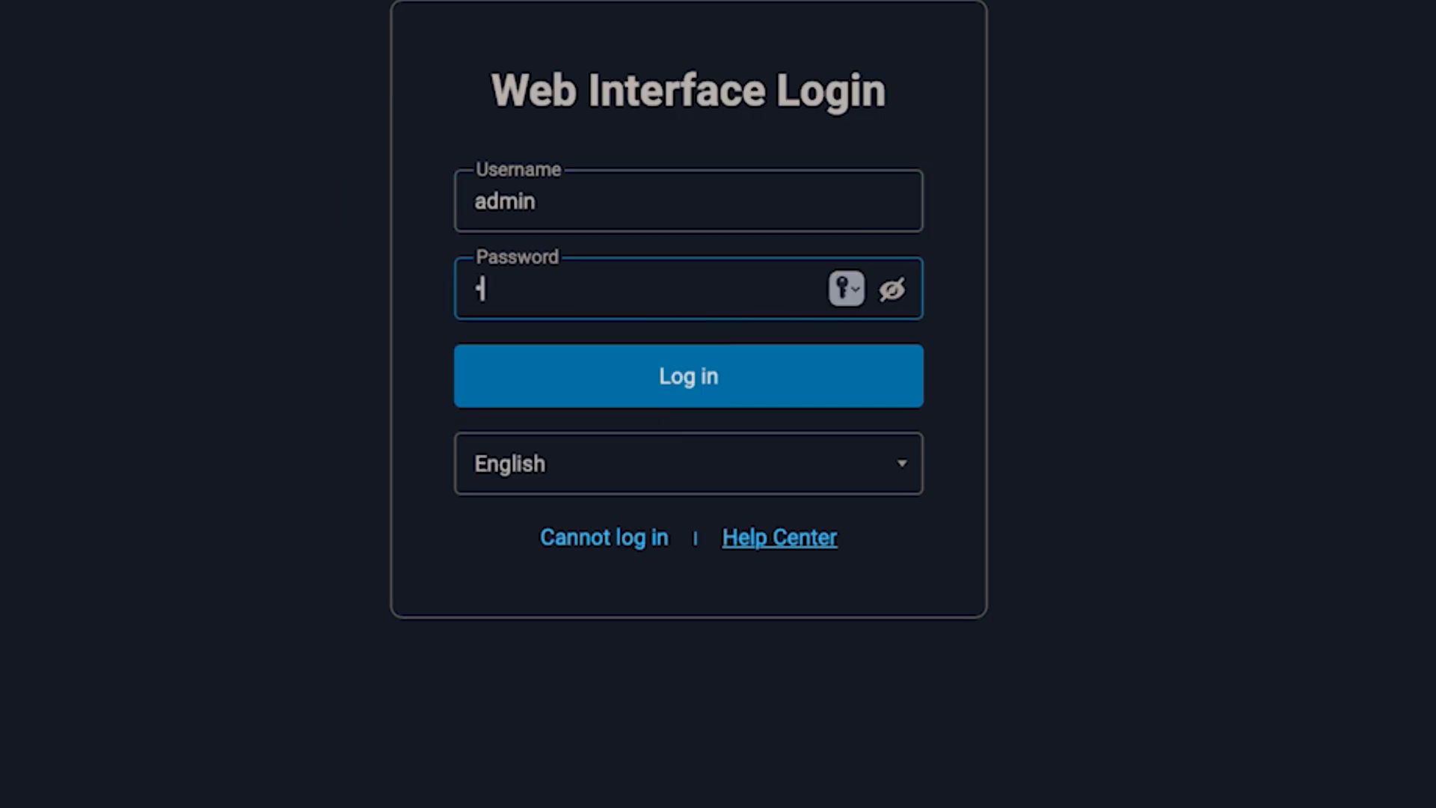
text(•••)
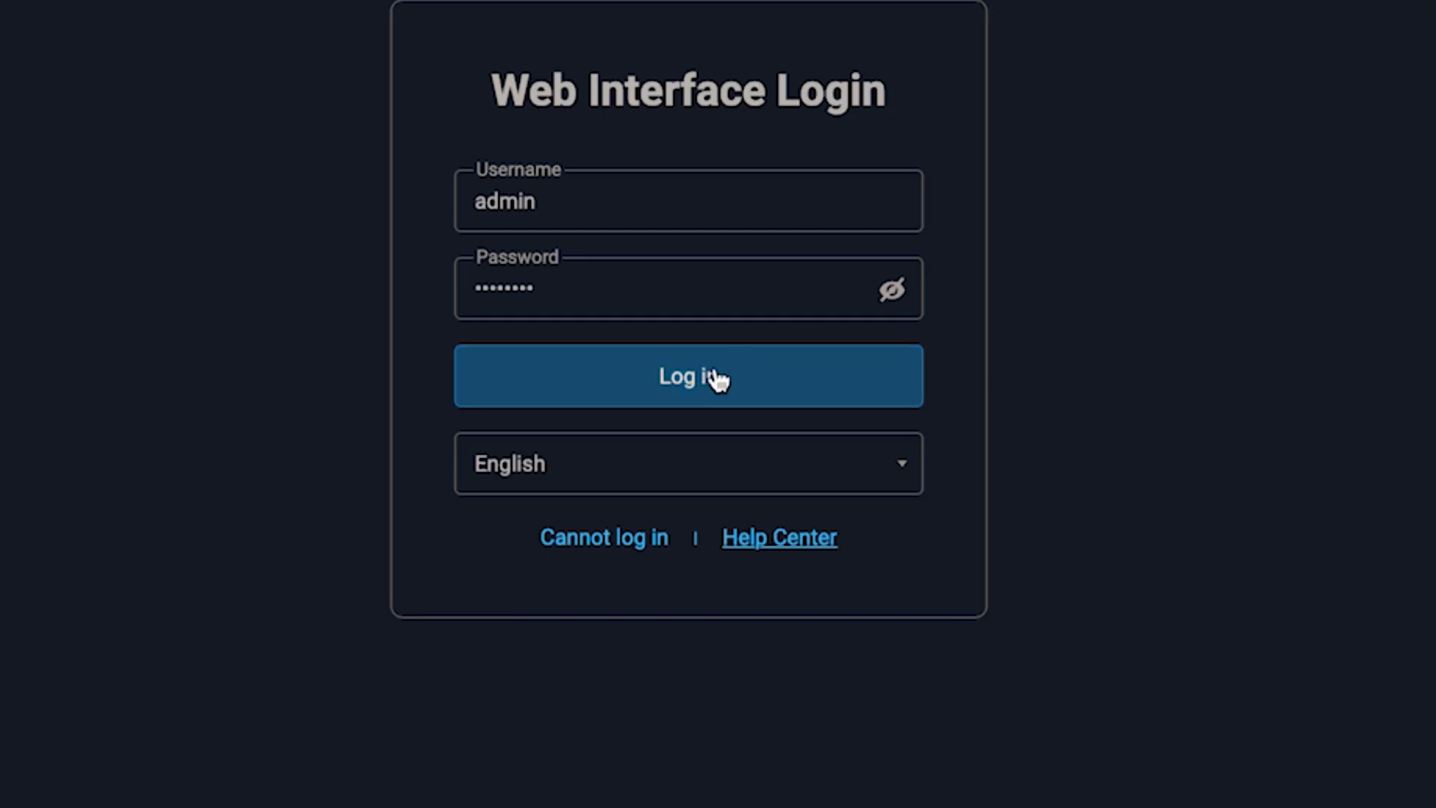
click(711, 376)
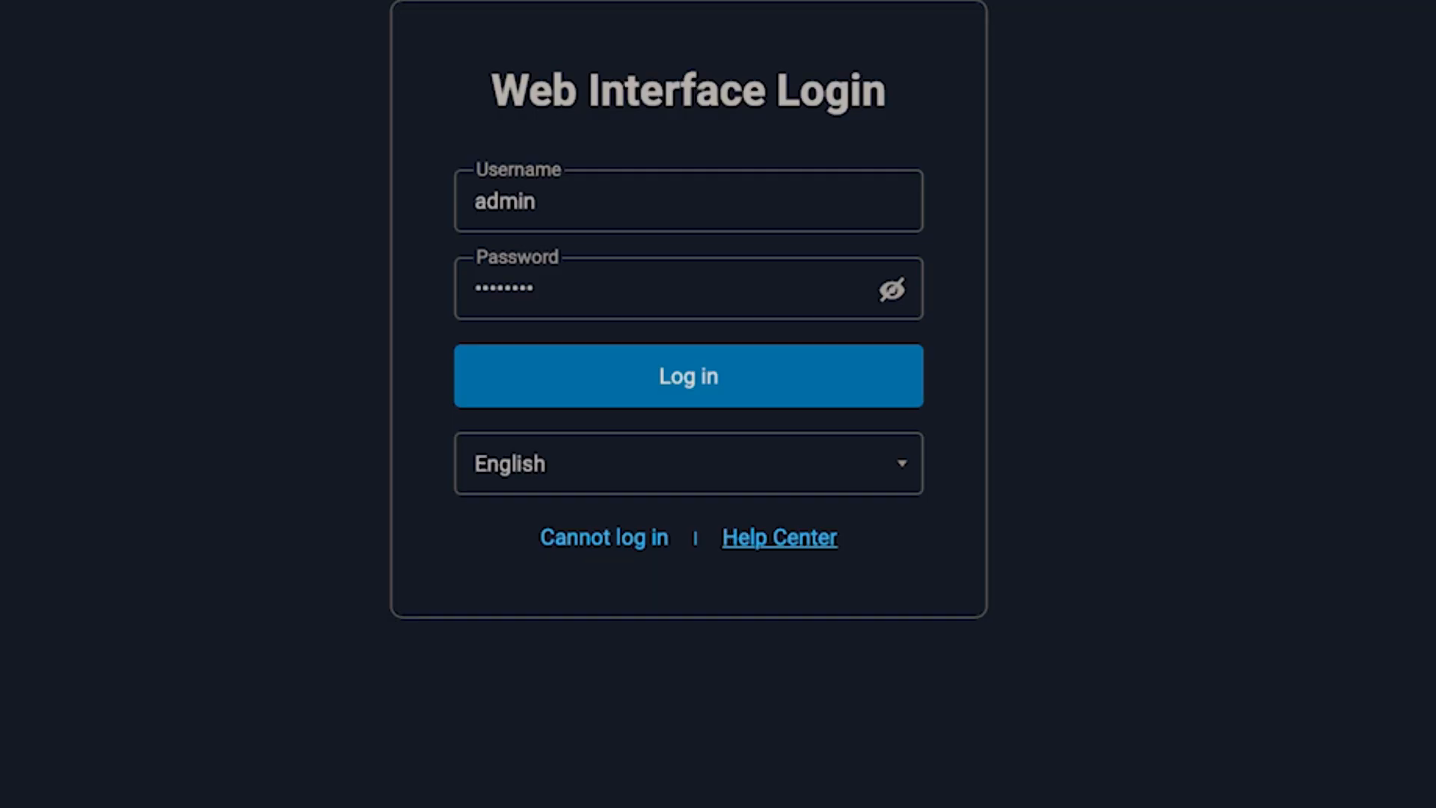
click(718, 379)
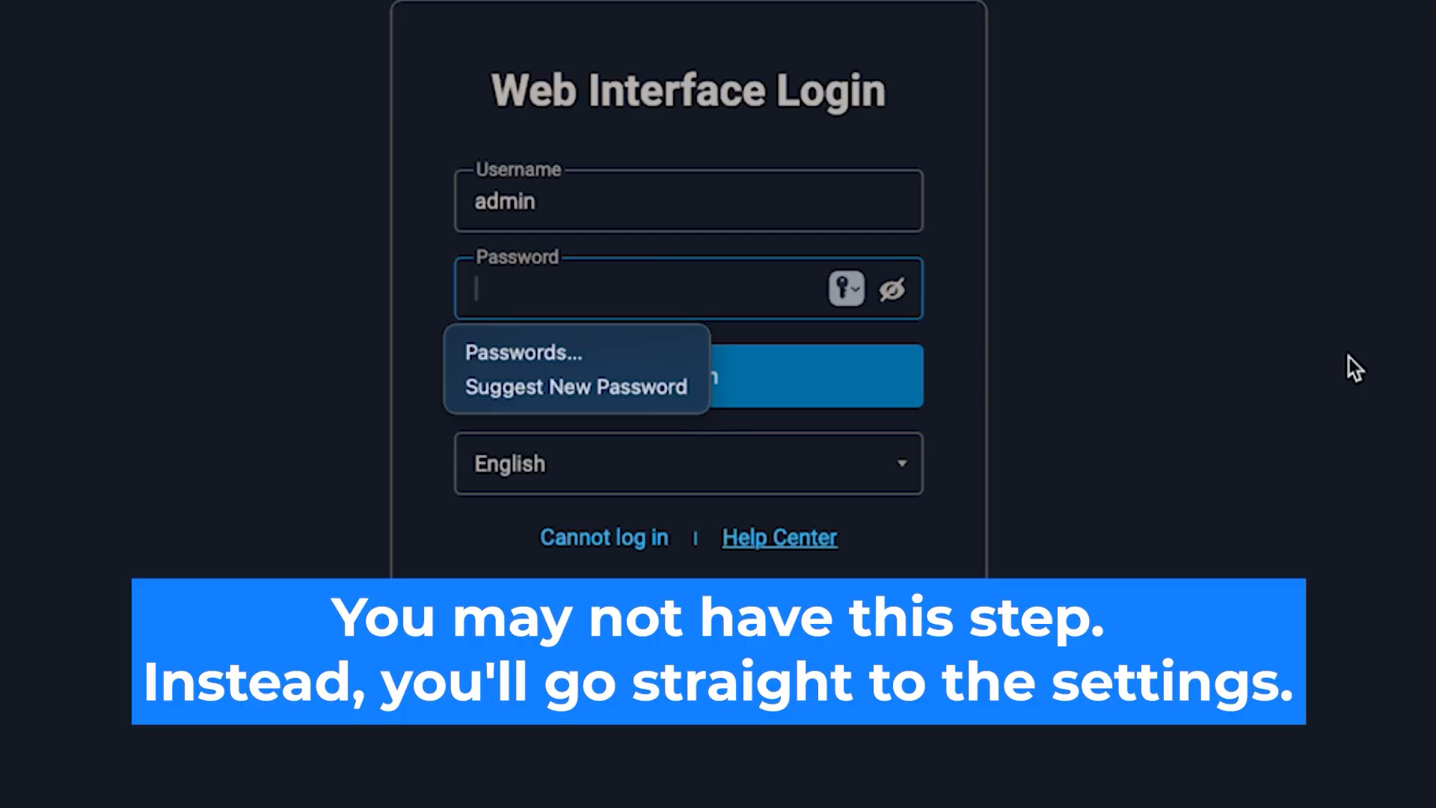
Enter the account password for the filled-in username and log in to the router.
text(123456789)
key(Tab)
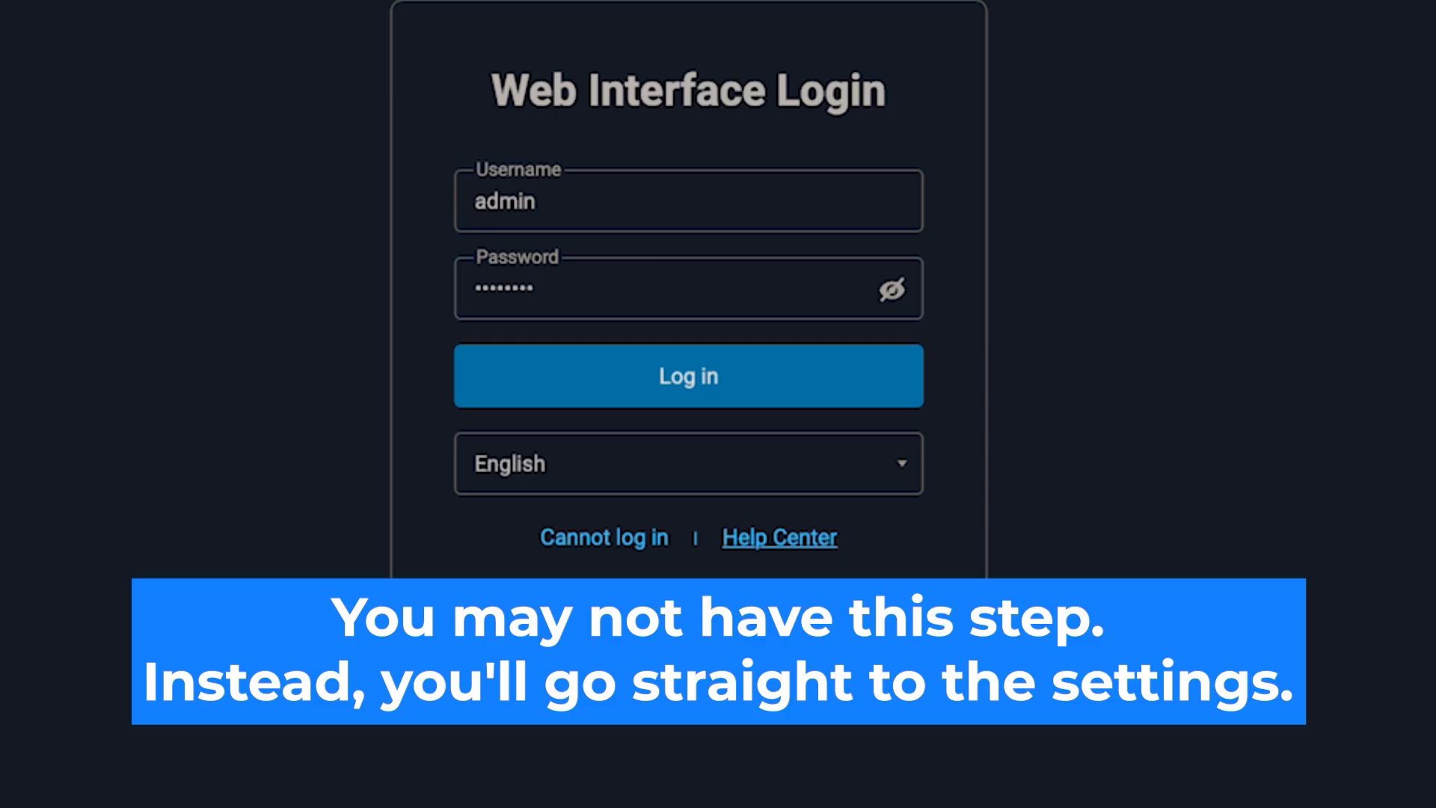
click(718, 375)
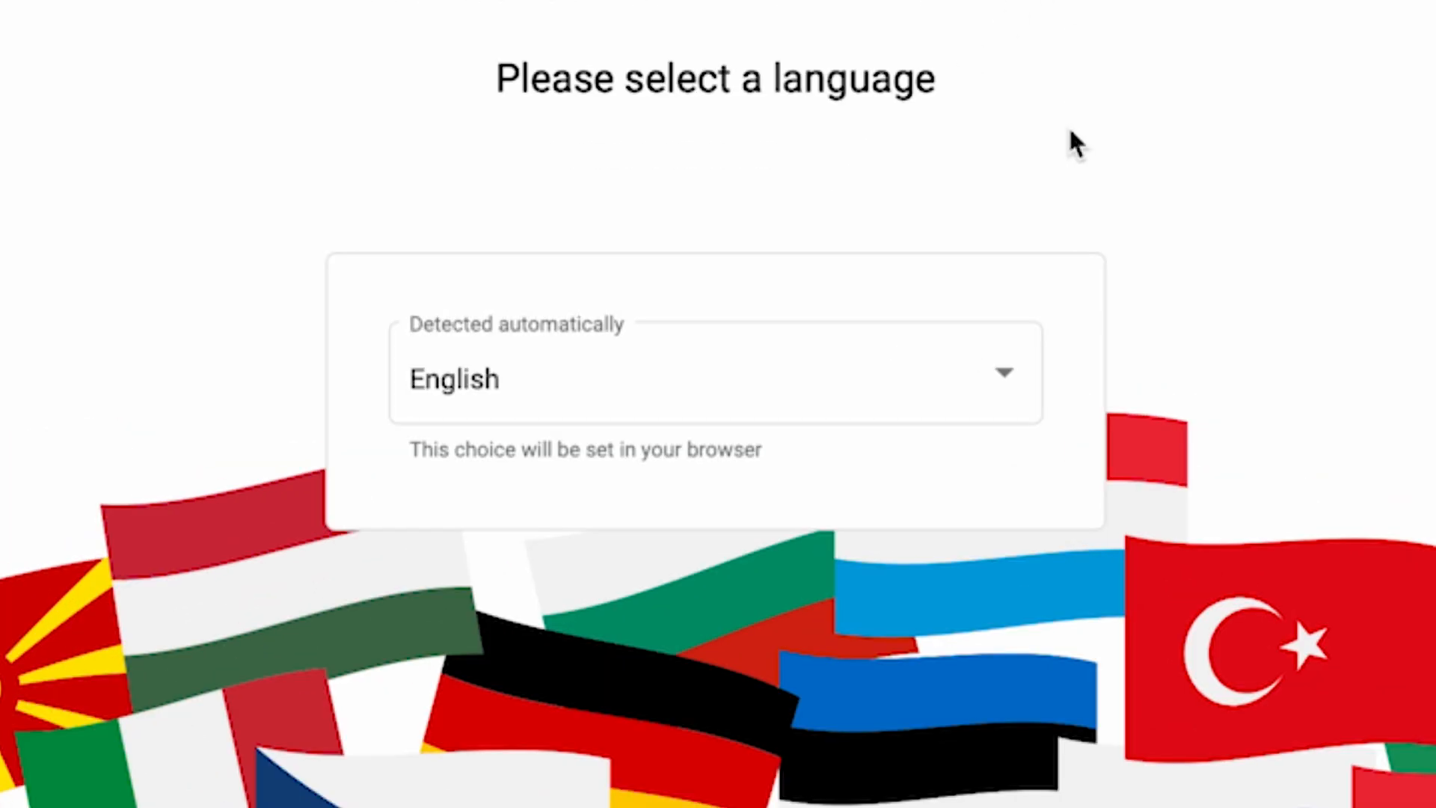
Look through the available languages and keep English as the wizard language.
click(1006, 377)
scroll(908, 656, down, 5)
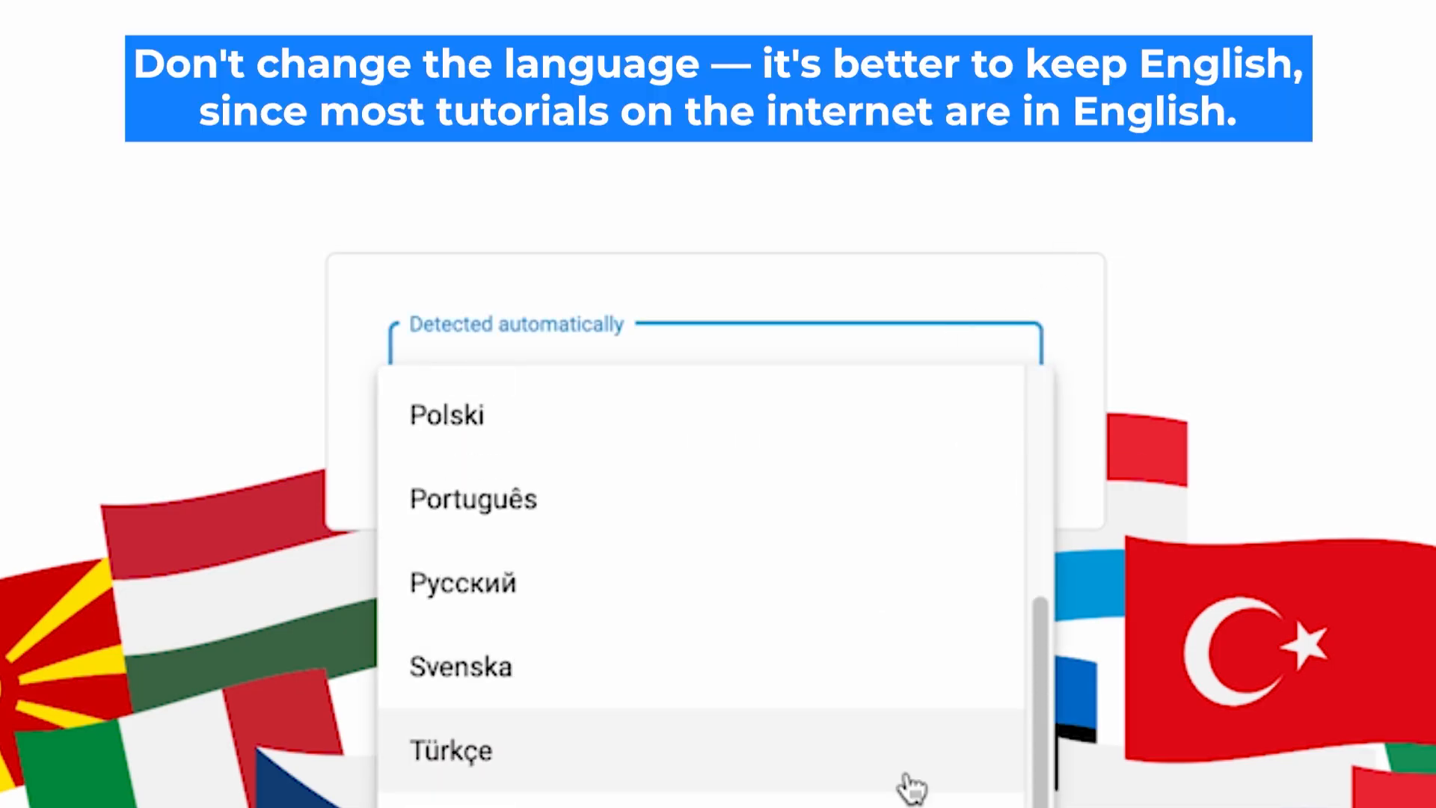
scroll(908, 796, up, 5)
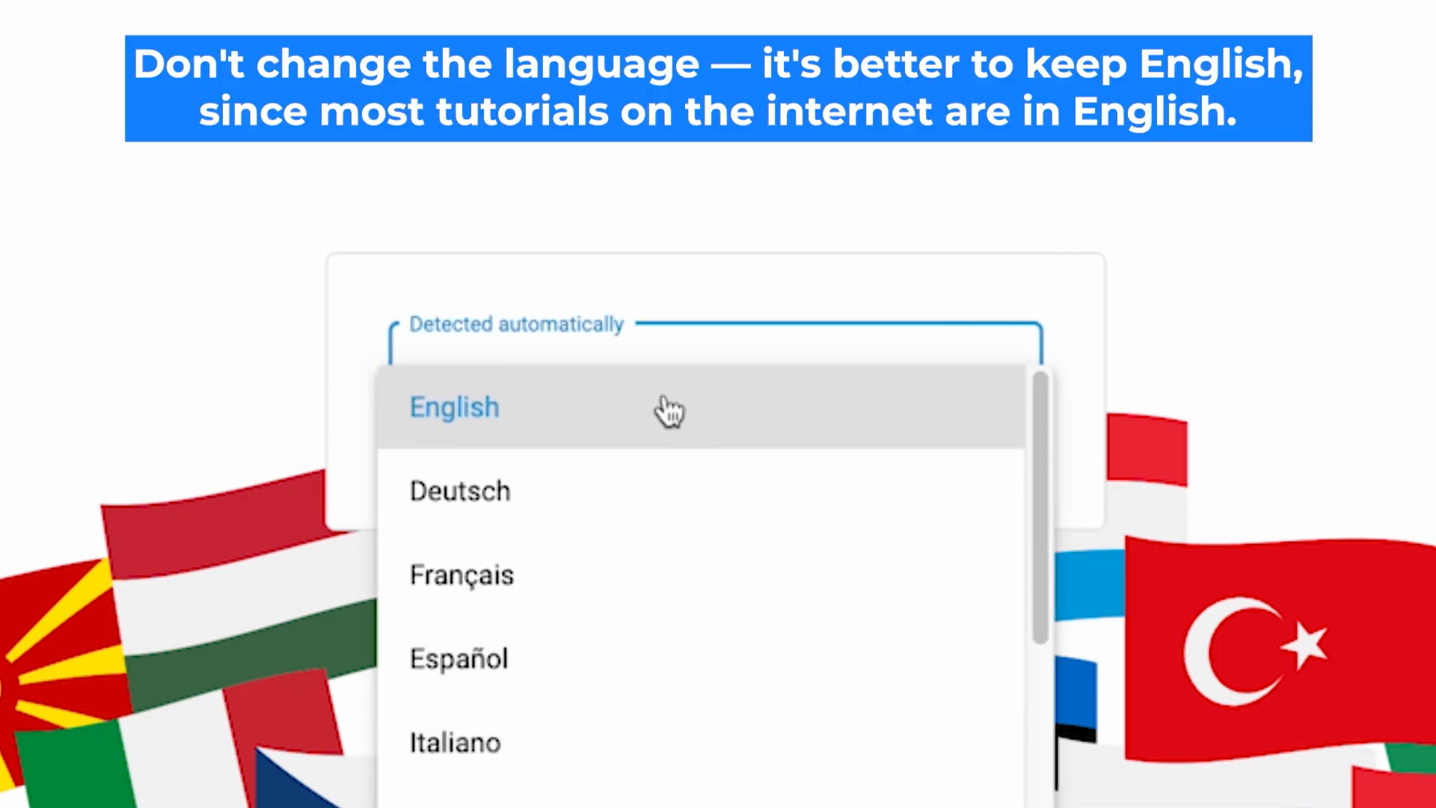
click(669, 411)
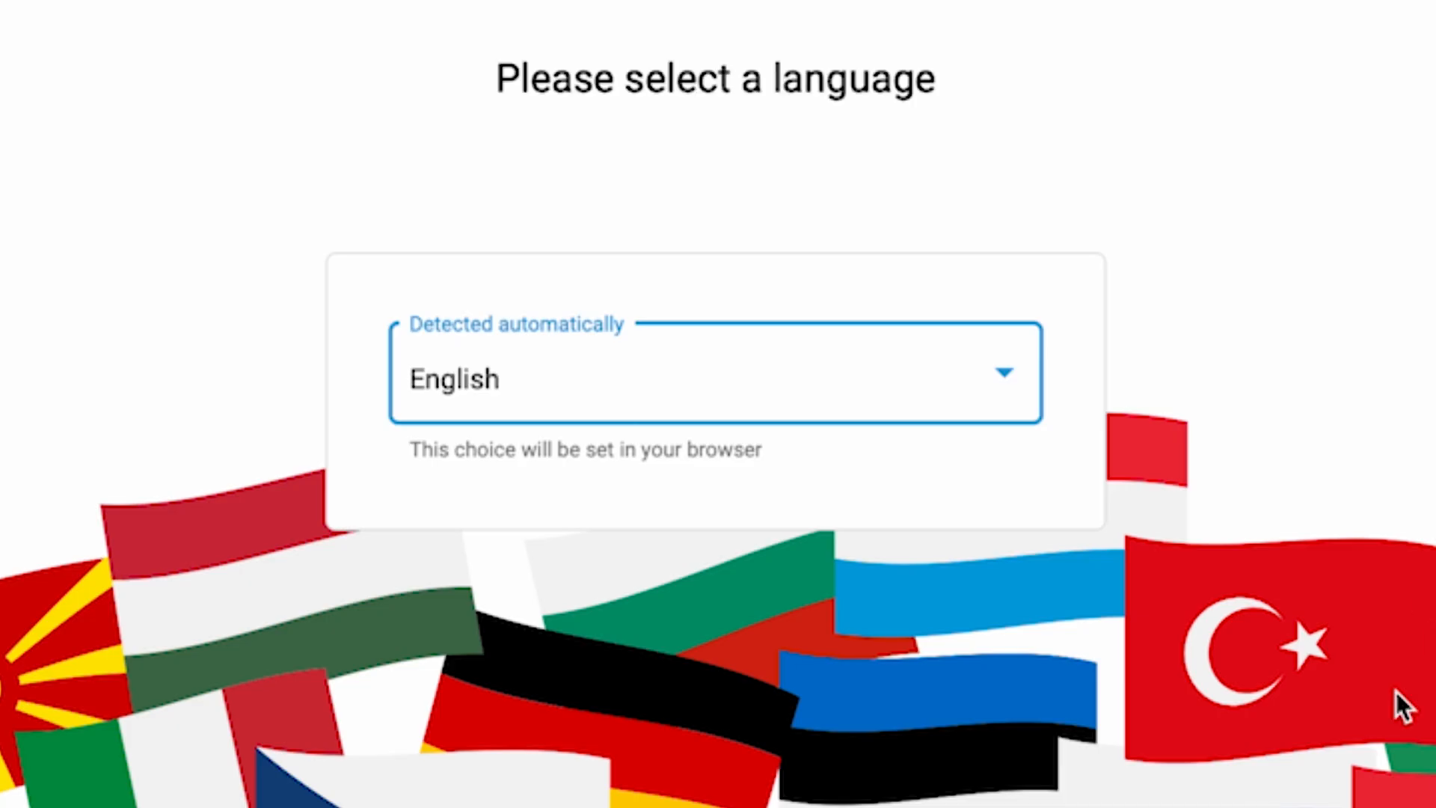
Run the wizard and choose to set up Internet access via a modem, optical terminal or ethernet wall outlet.
scroll(1203, 331, down, 8)
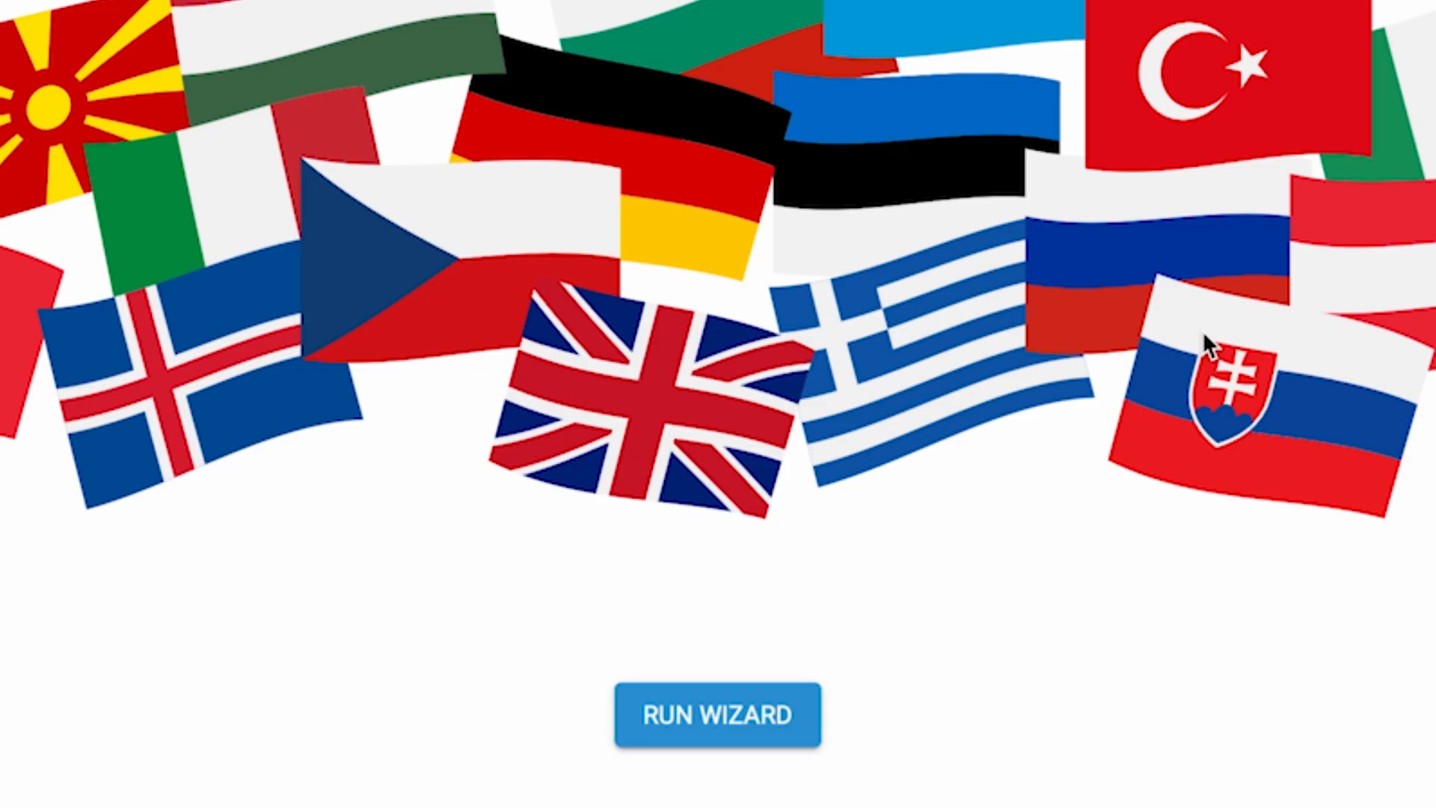
click(737, 719)
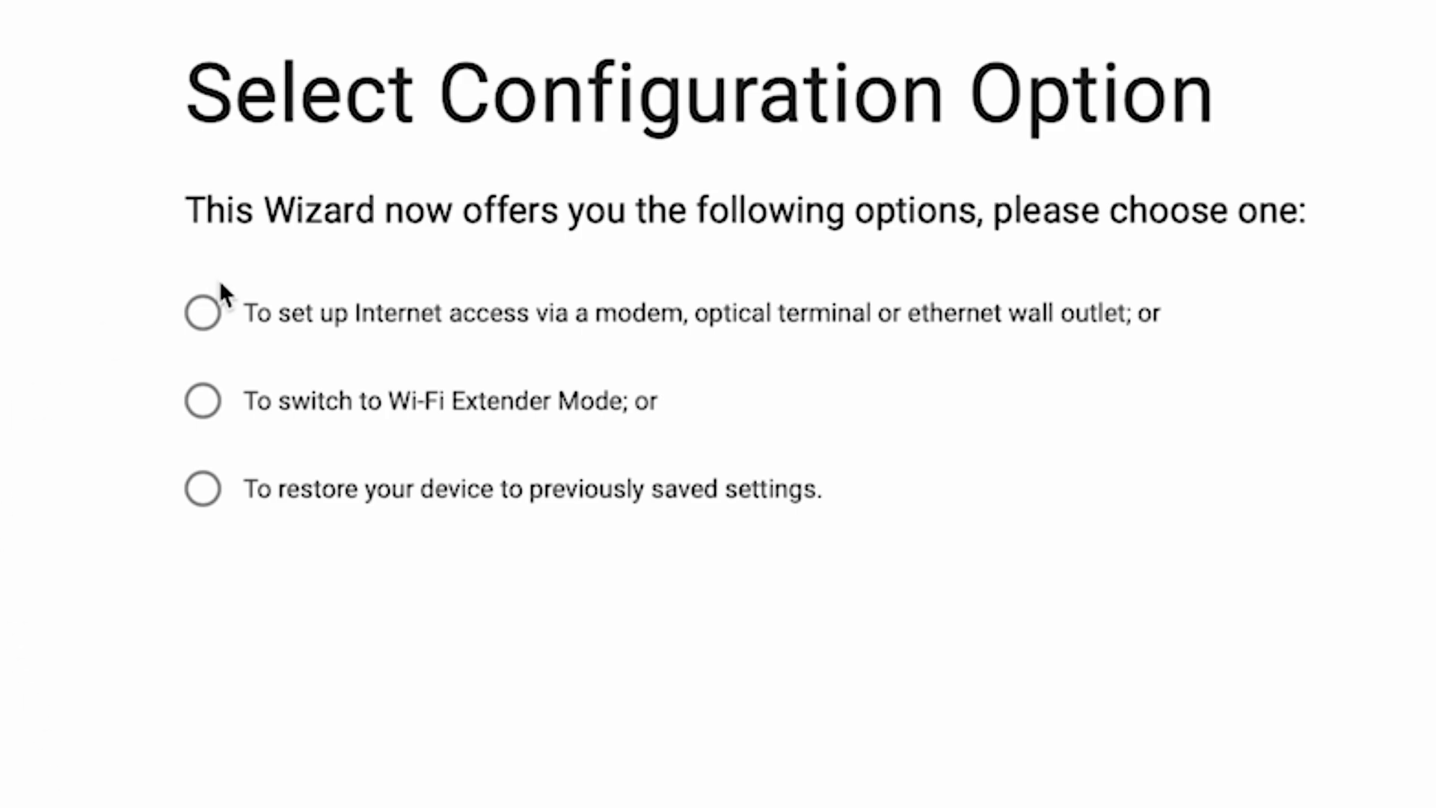
click(203, 313)
click(885, 578)
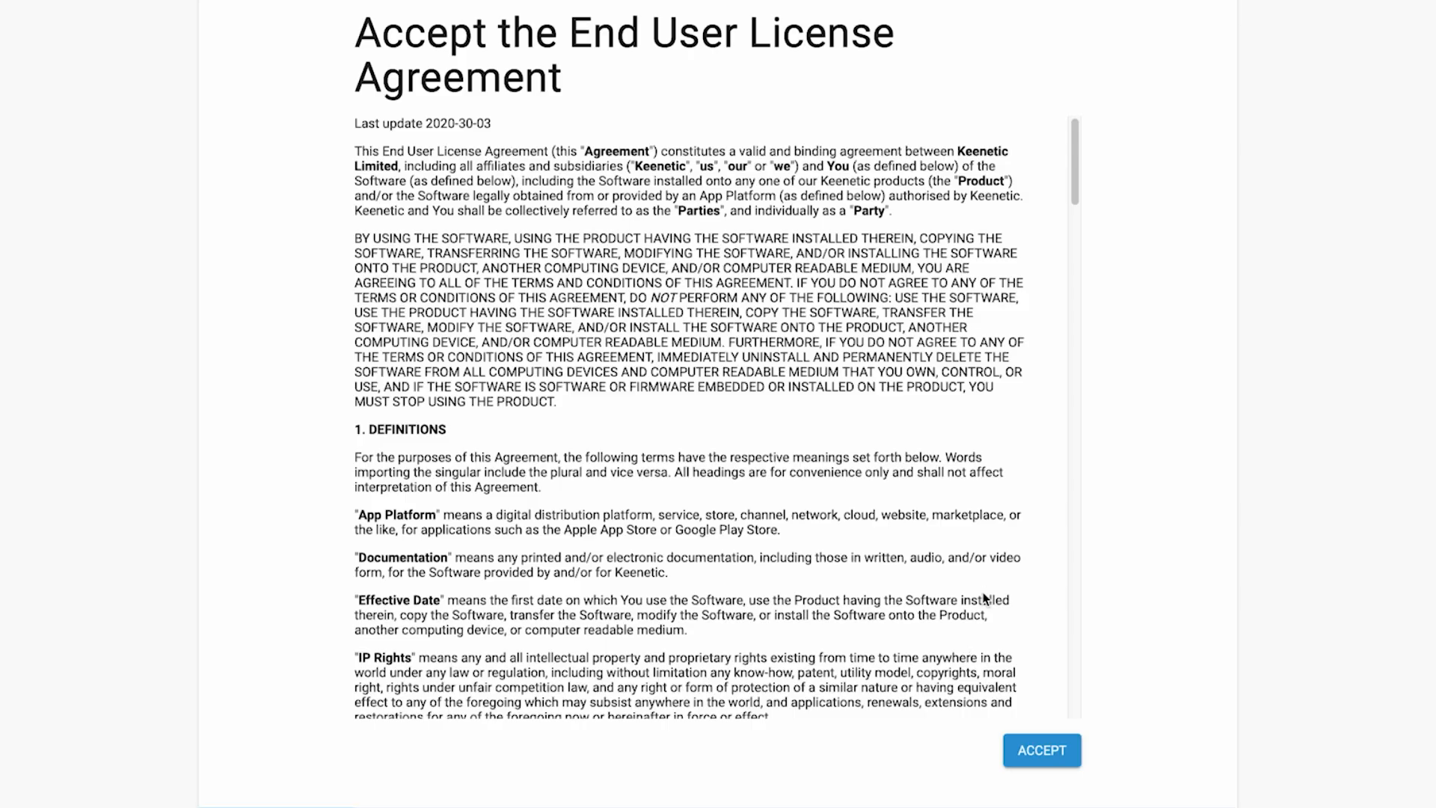
Accept the End User License Agreement and the Device Privacy Notice.
scroll(984, 599, down, 20)
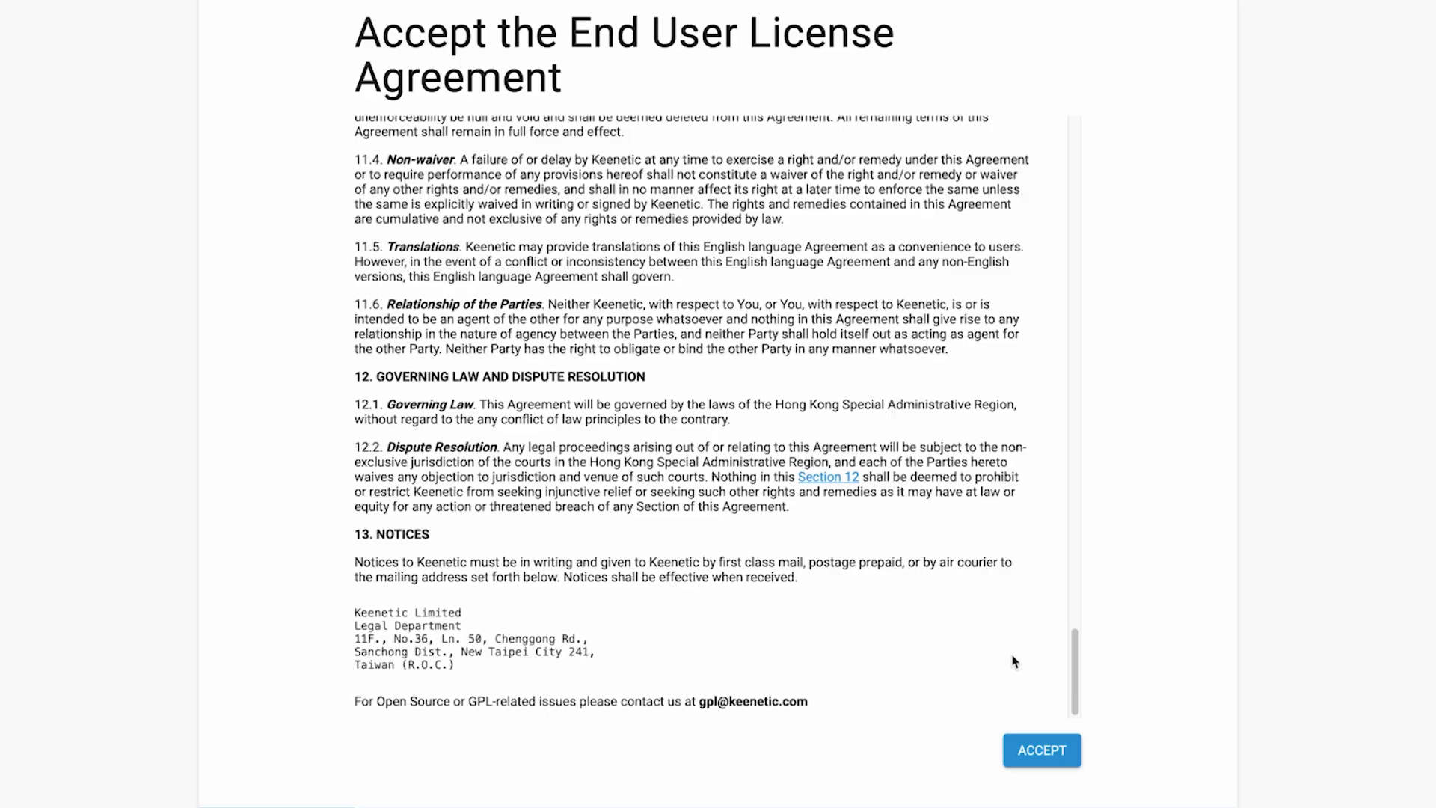
click(1046, 747)
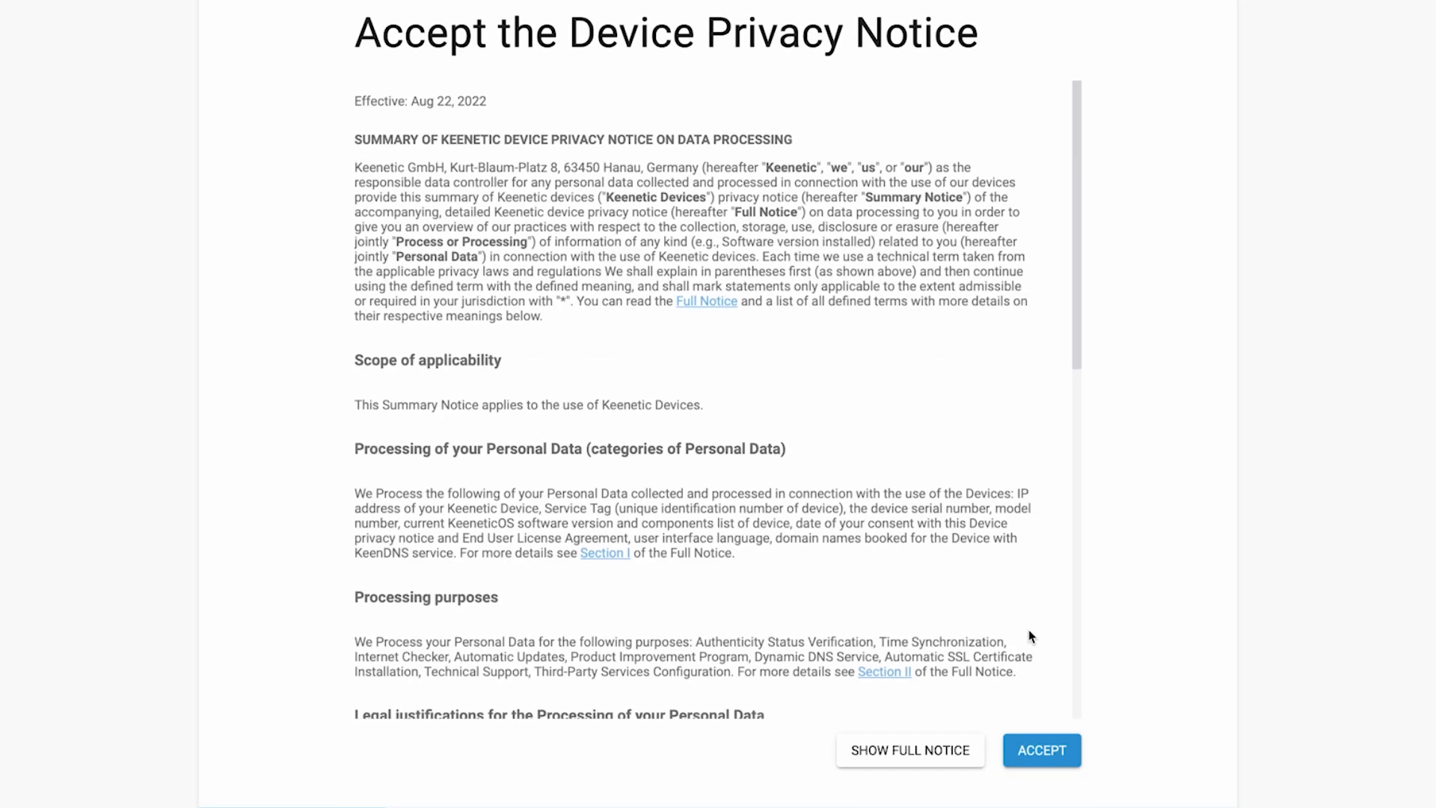
scroll(1025, 625, down, 10)
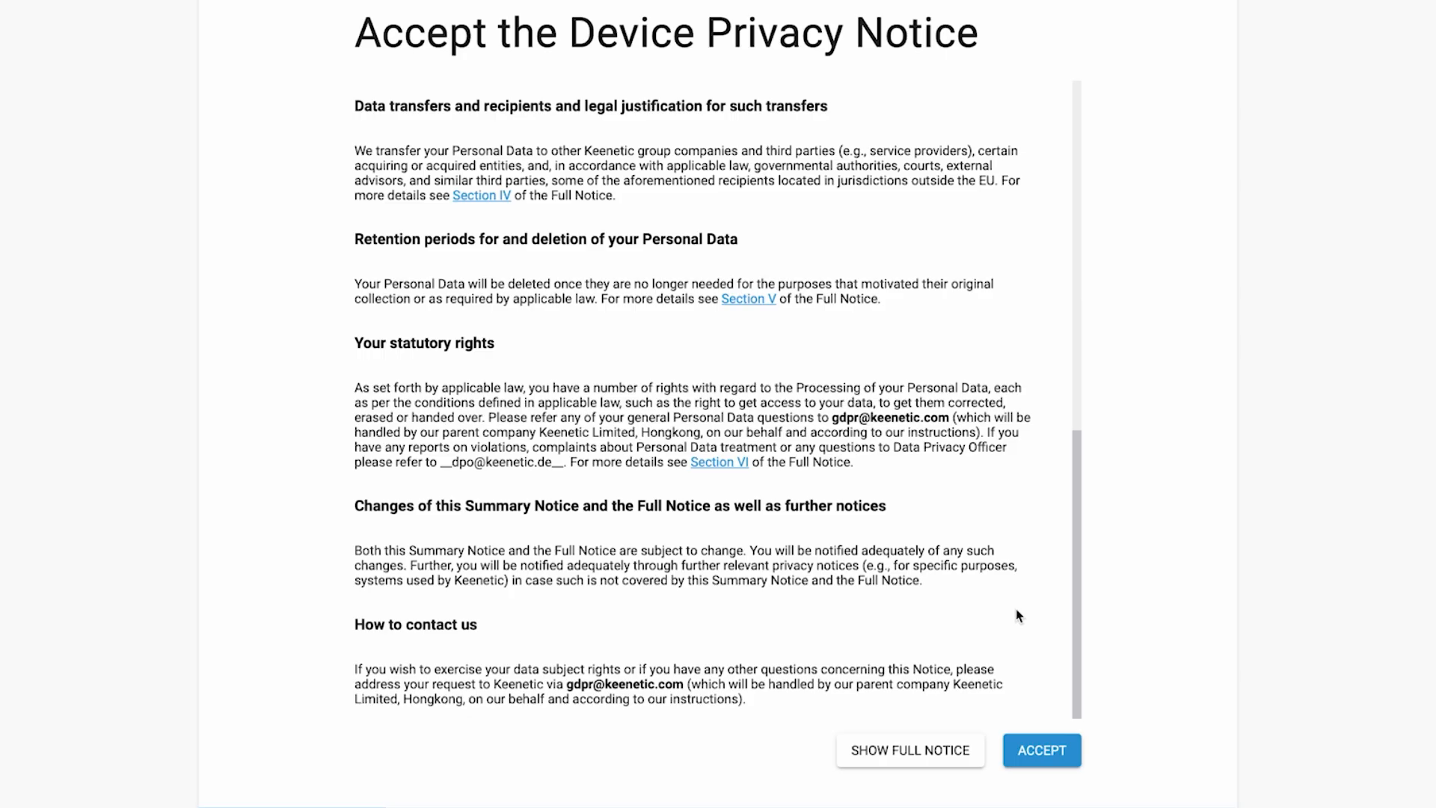
click(1042, 750)
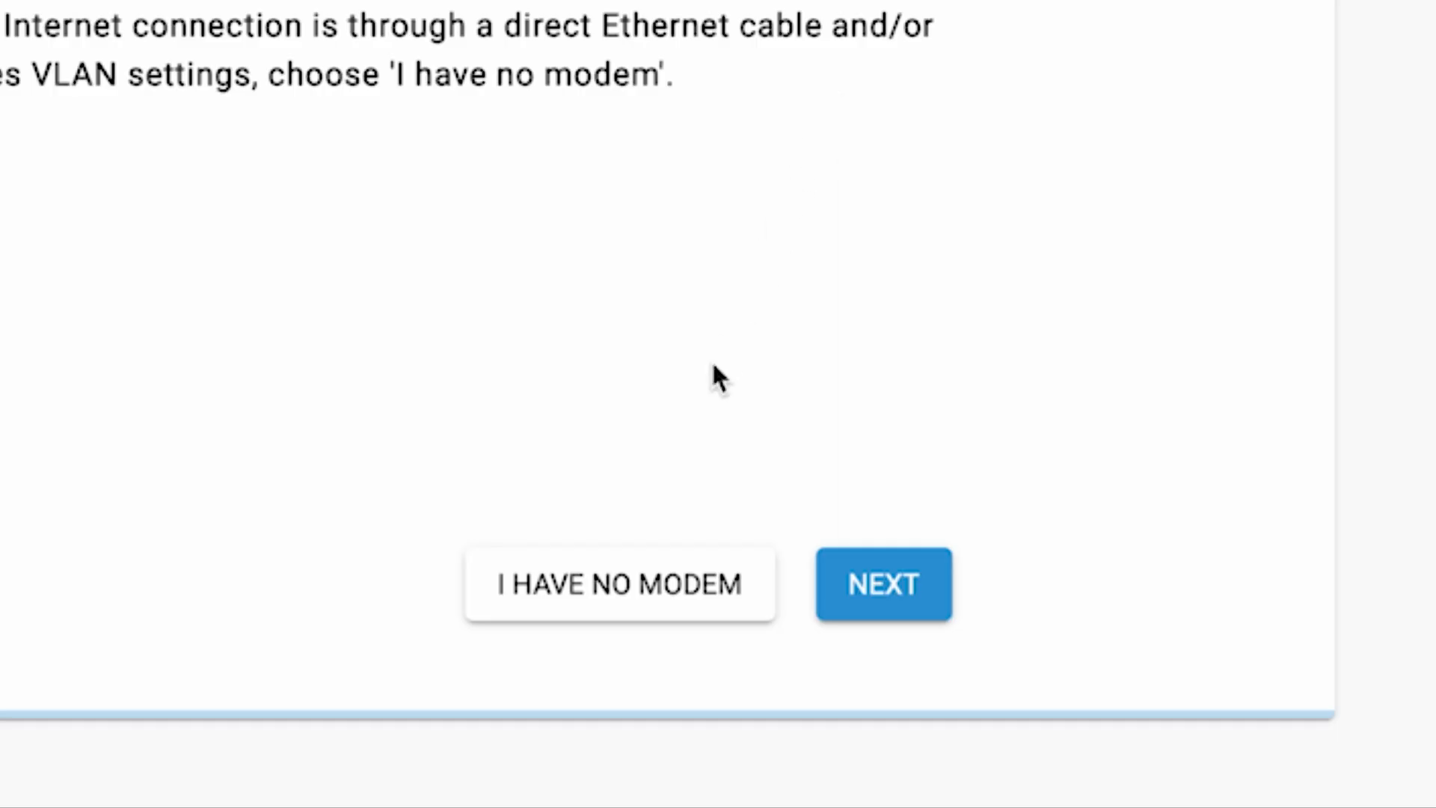
State that there is no modem and continue with the off-the-shelf Smart TV or media player option.
click(661, 588)
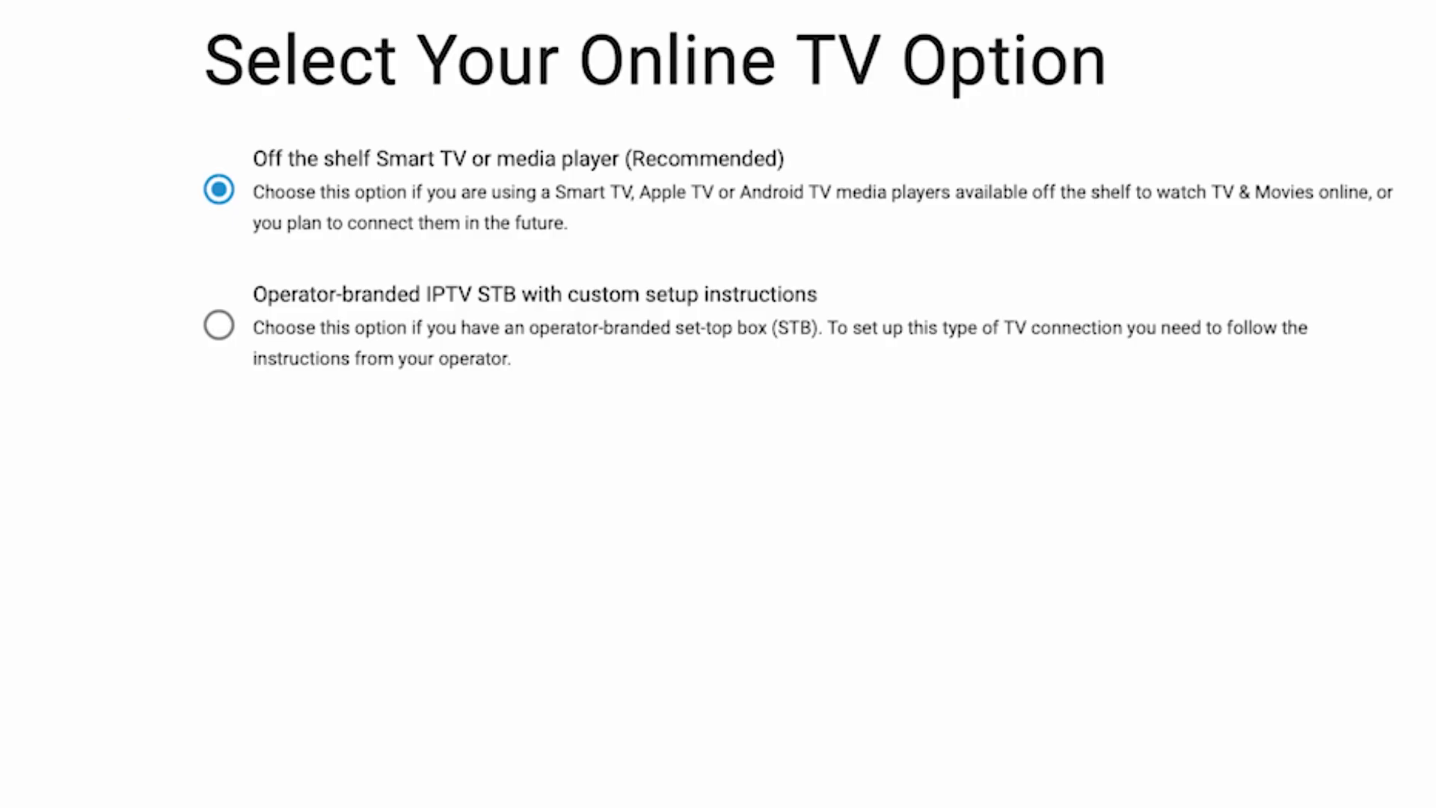
click(952, 602)
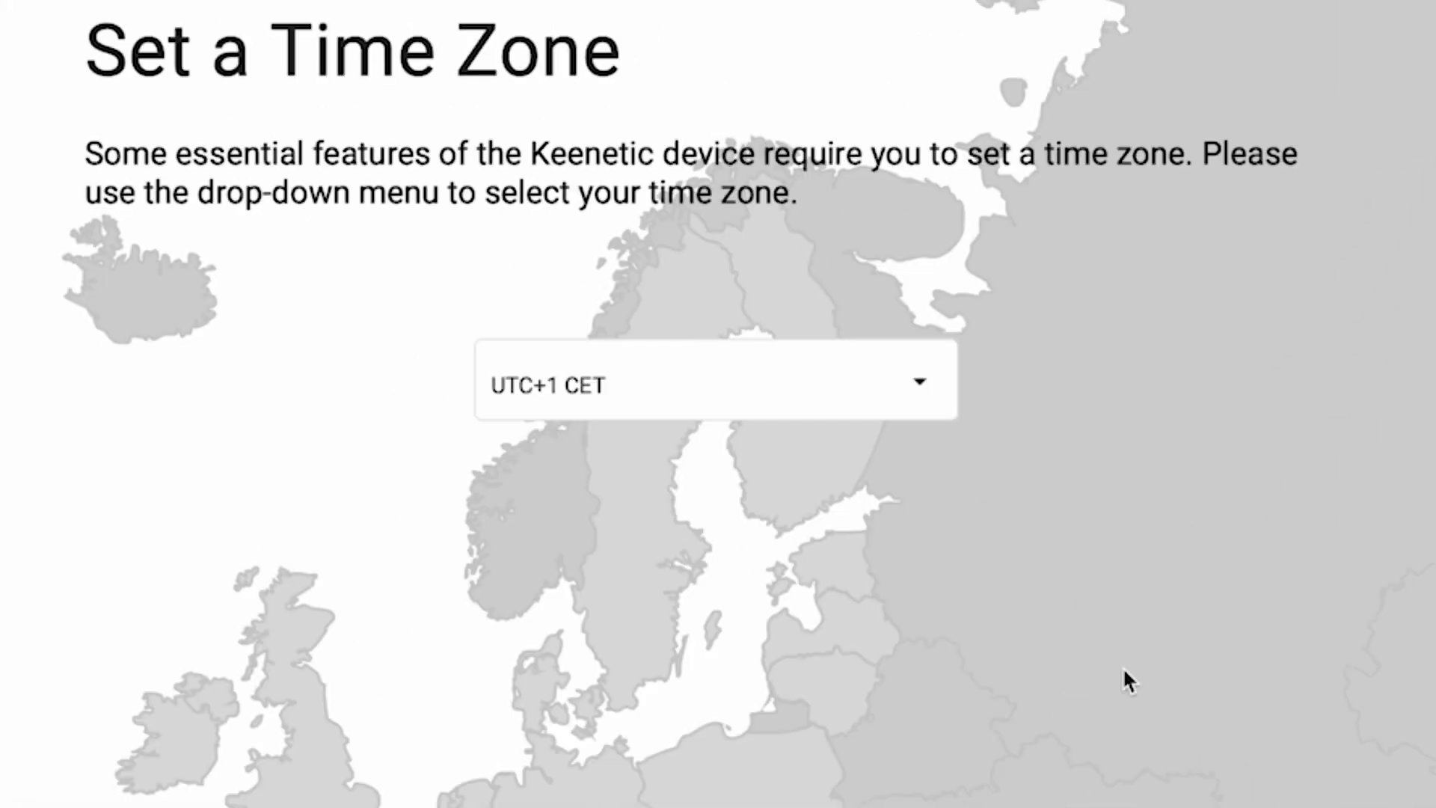
Set the time zone to UTC+1 Europe/Zurich and choose automatic updating for the device.
click(834, 215)
scroll(877, 636, down, 10)
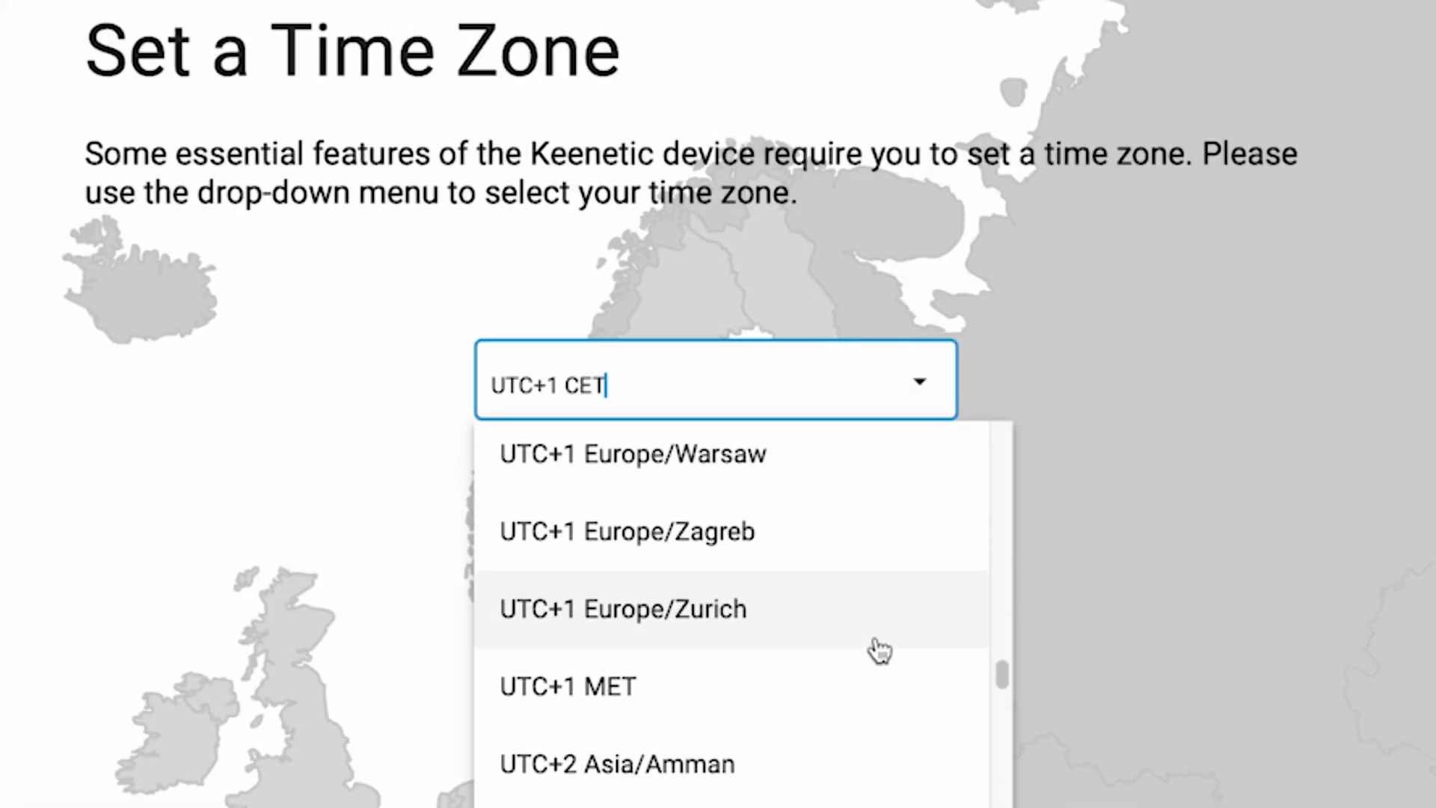
click(875, 640)
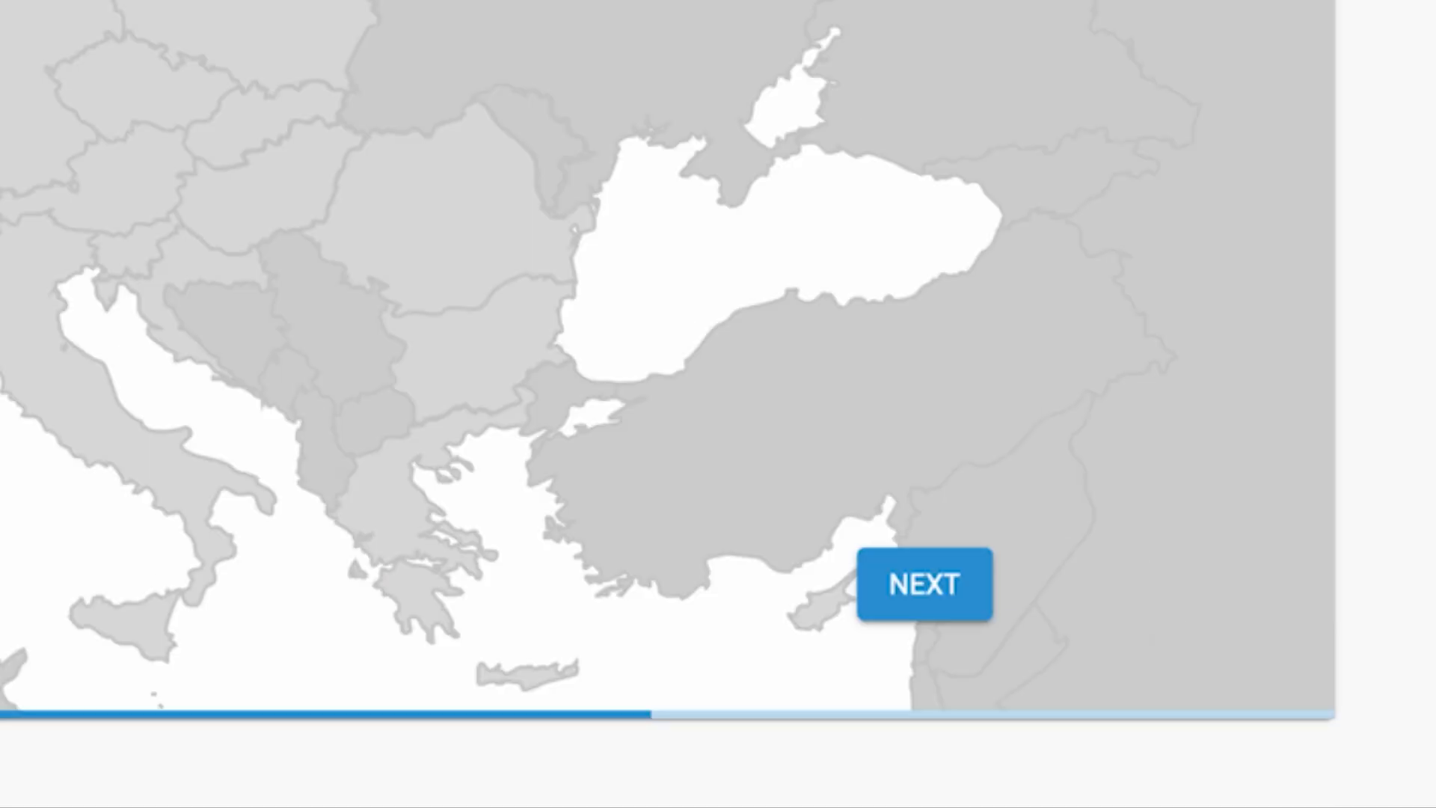
click(963, 603)
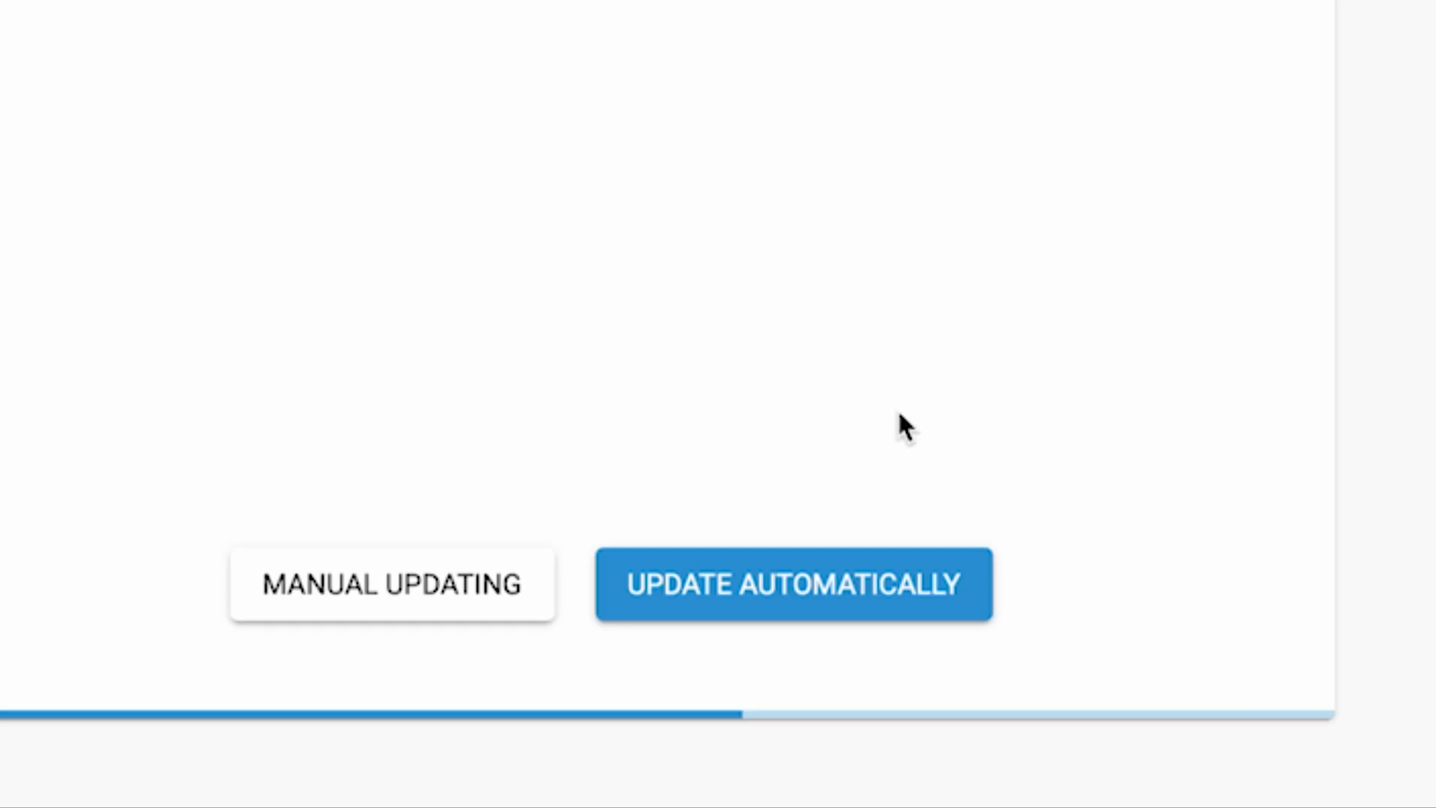
click(759, 593)
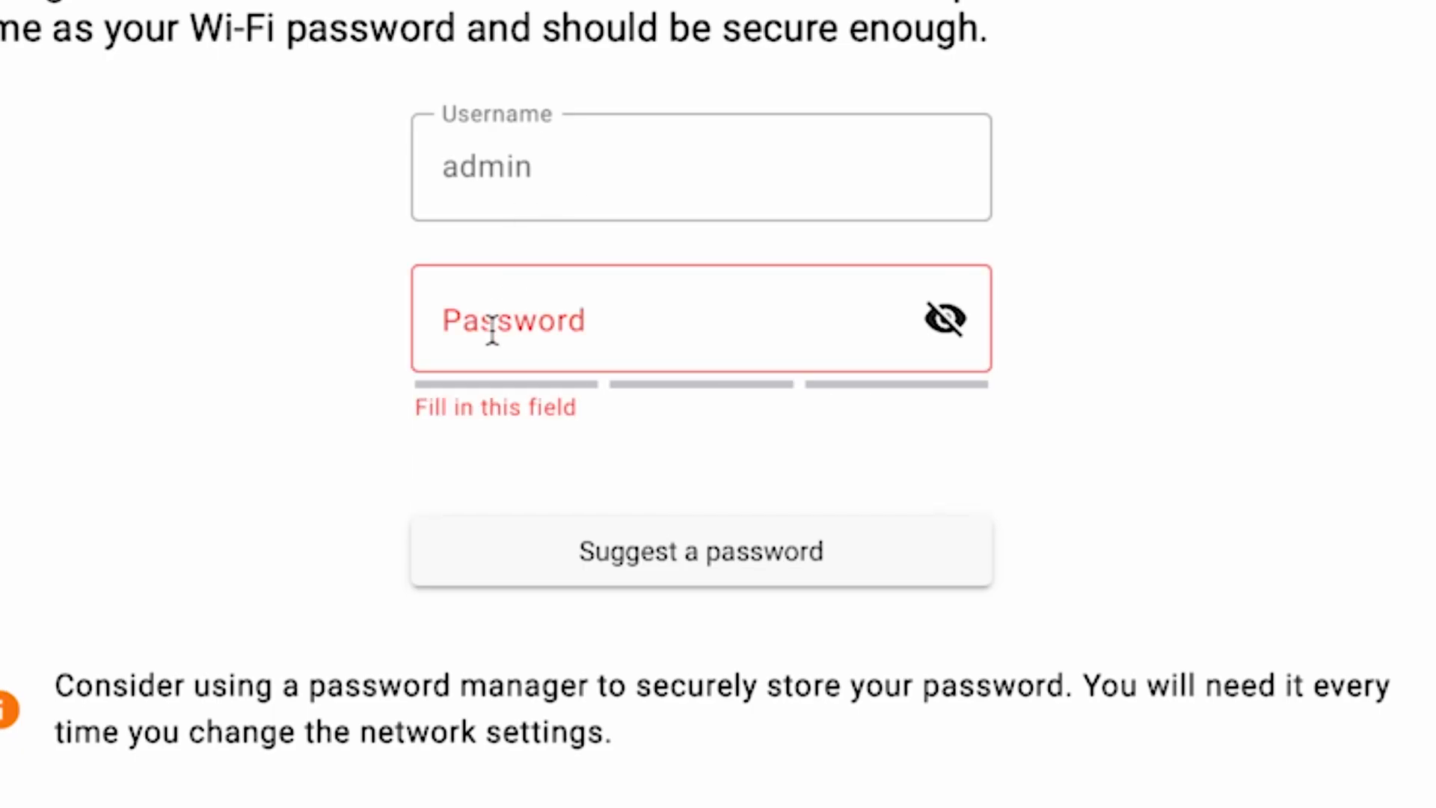
Set a new administrator password of at least 8 characters, reveal it to check it, and continue.
click(449, 320)
text(•••••••)
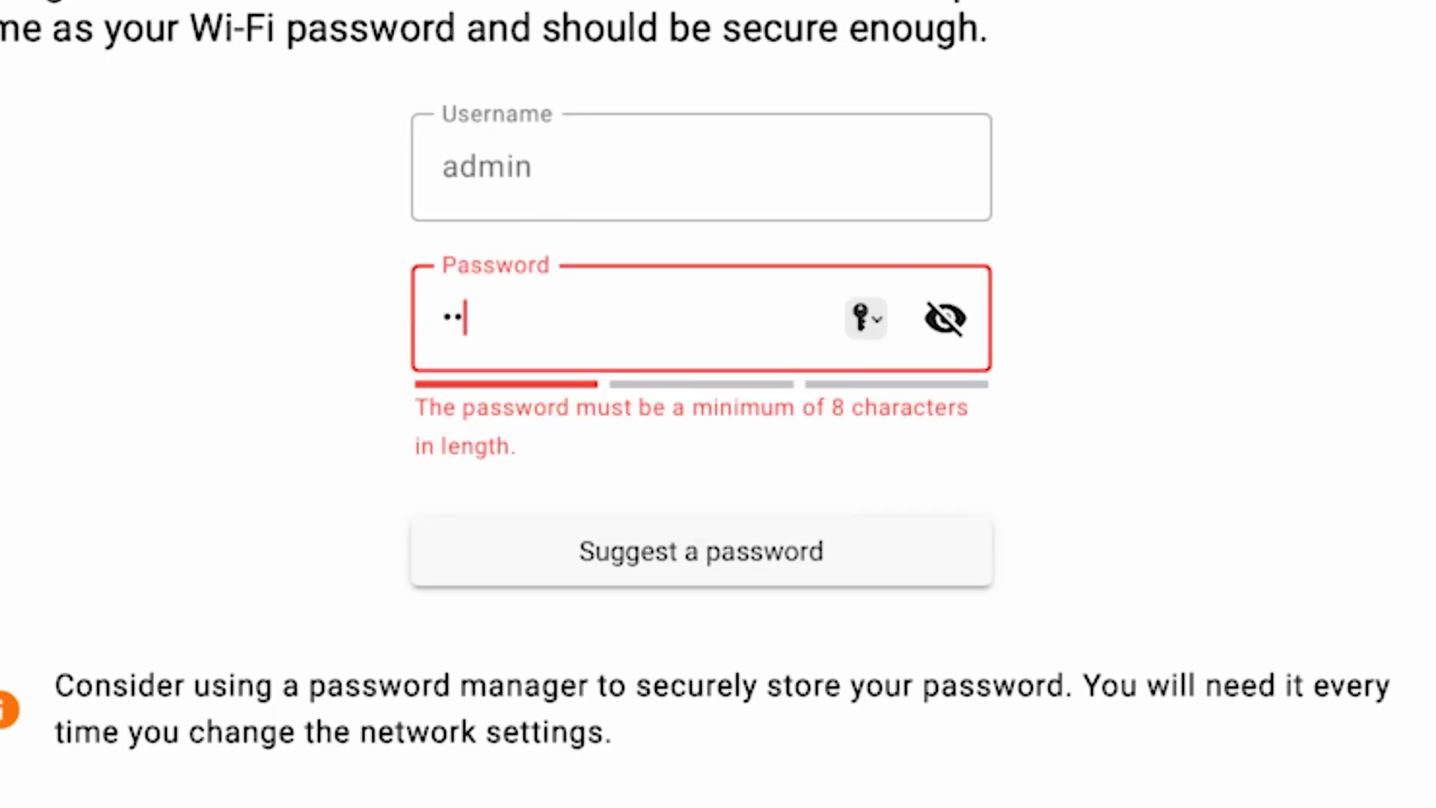
text(d)
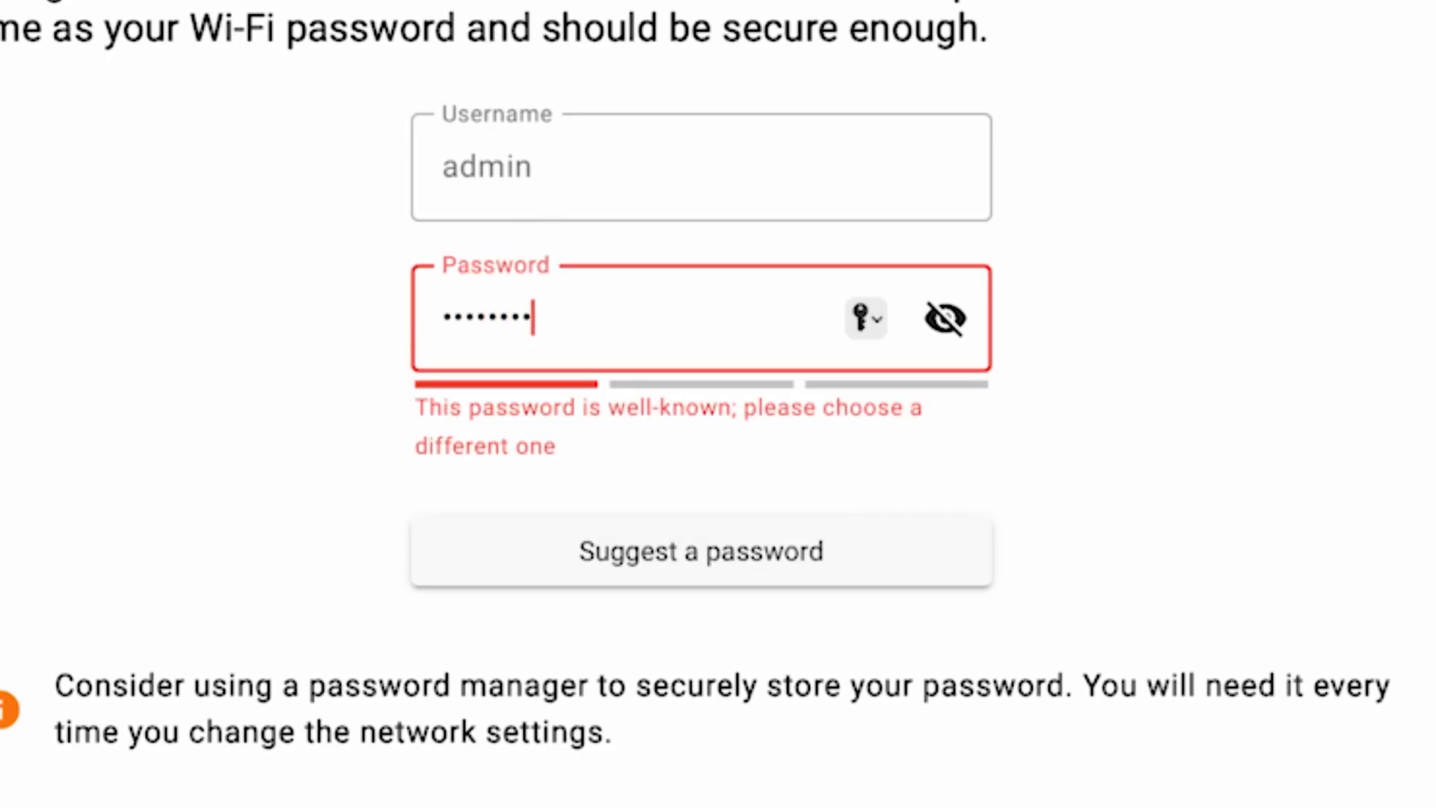
click(947, 319)
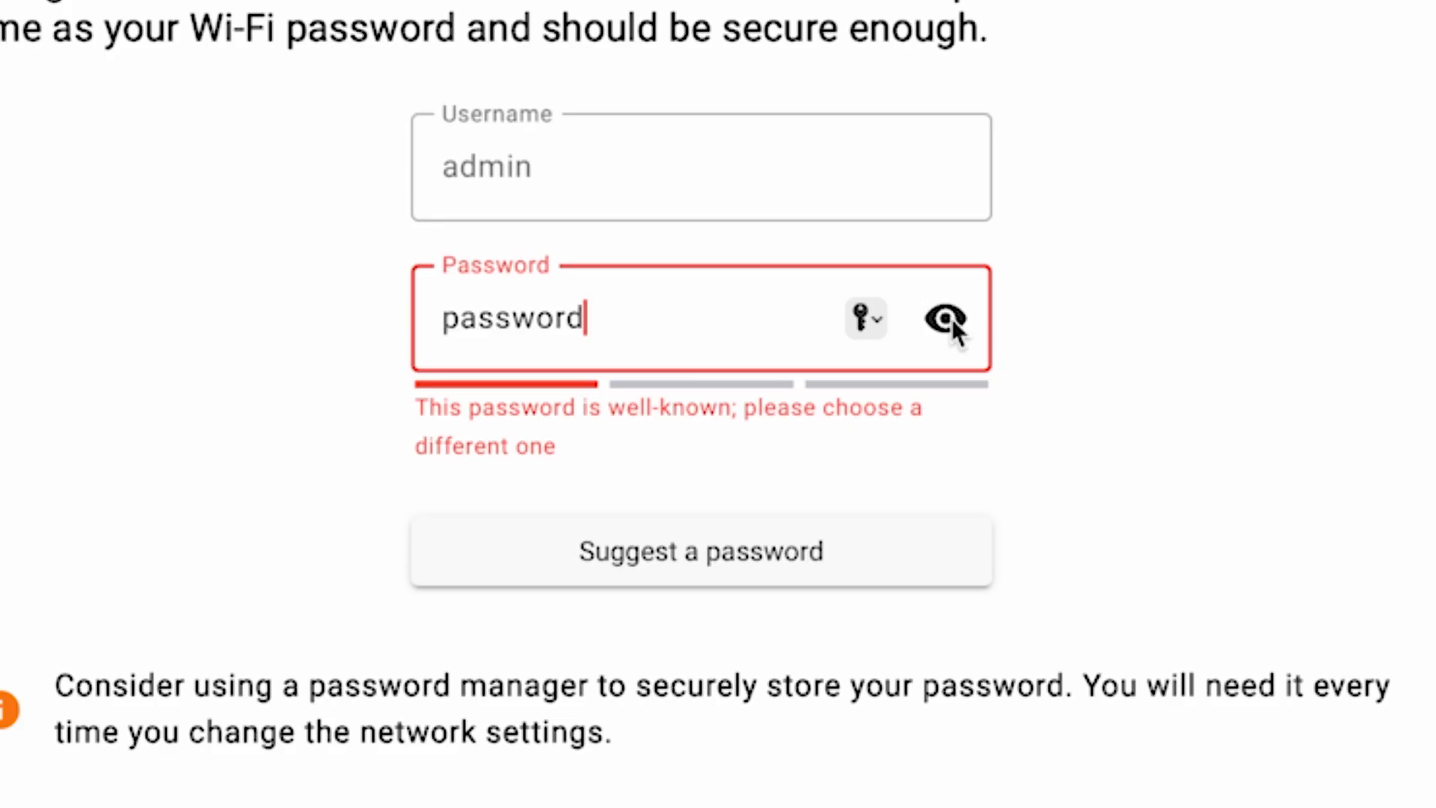
text(123456)
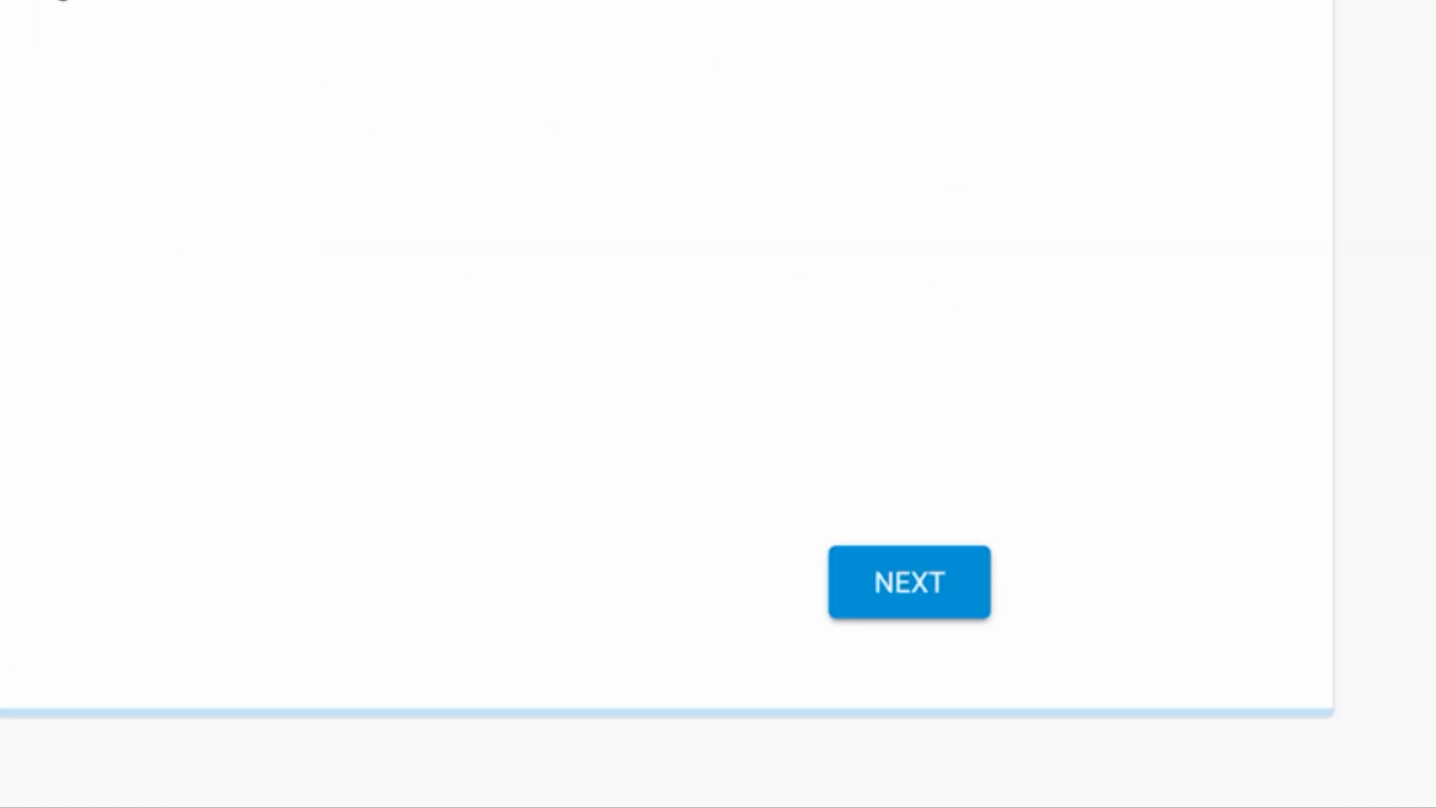
click(939, 584)
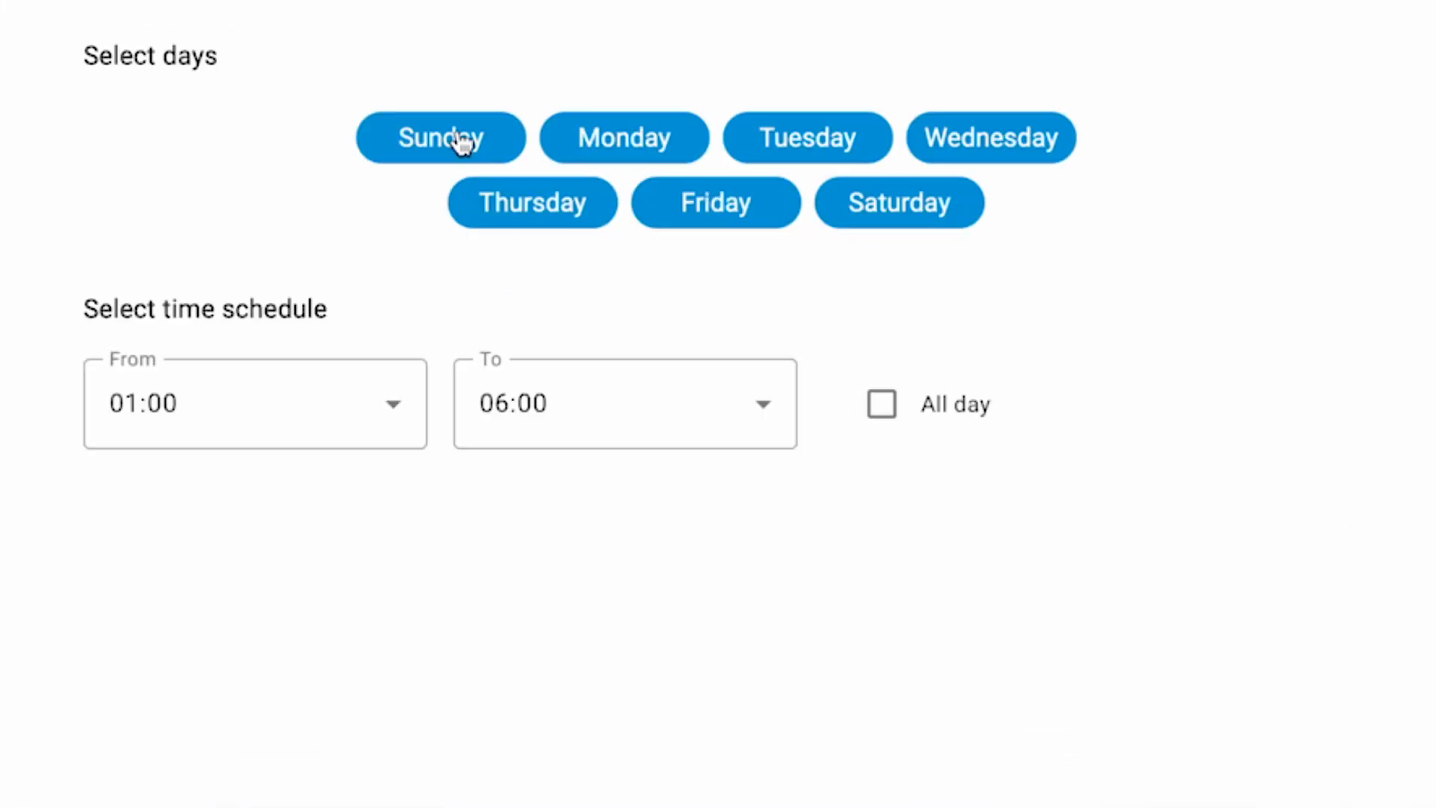
Limit the update schedule to Monday by deselecting all other days.
click(513, 138)
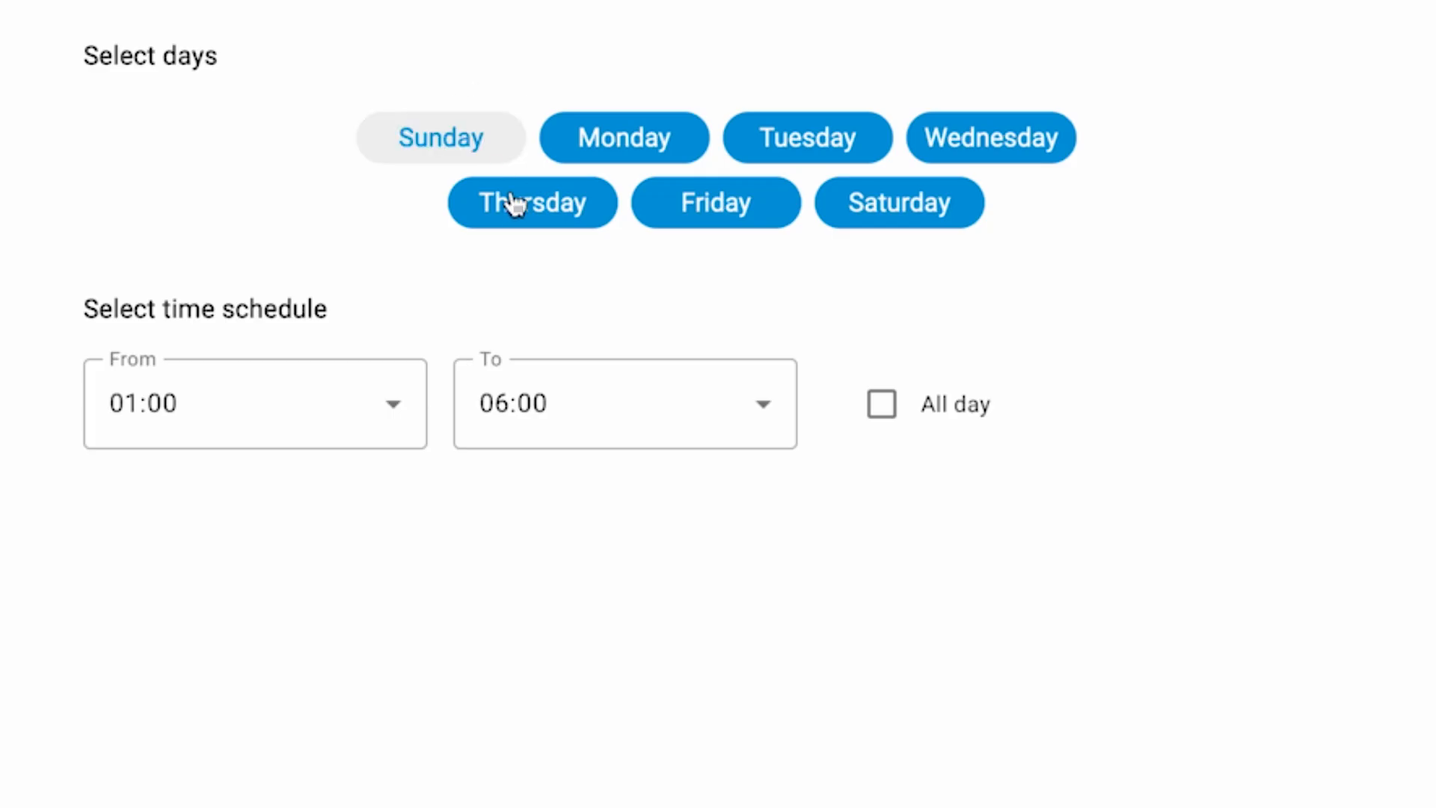
click(513, 199)
click(693, 216)
click(849, 148)
click(887, 214)
click(1020, 140)
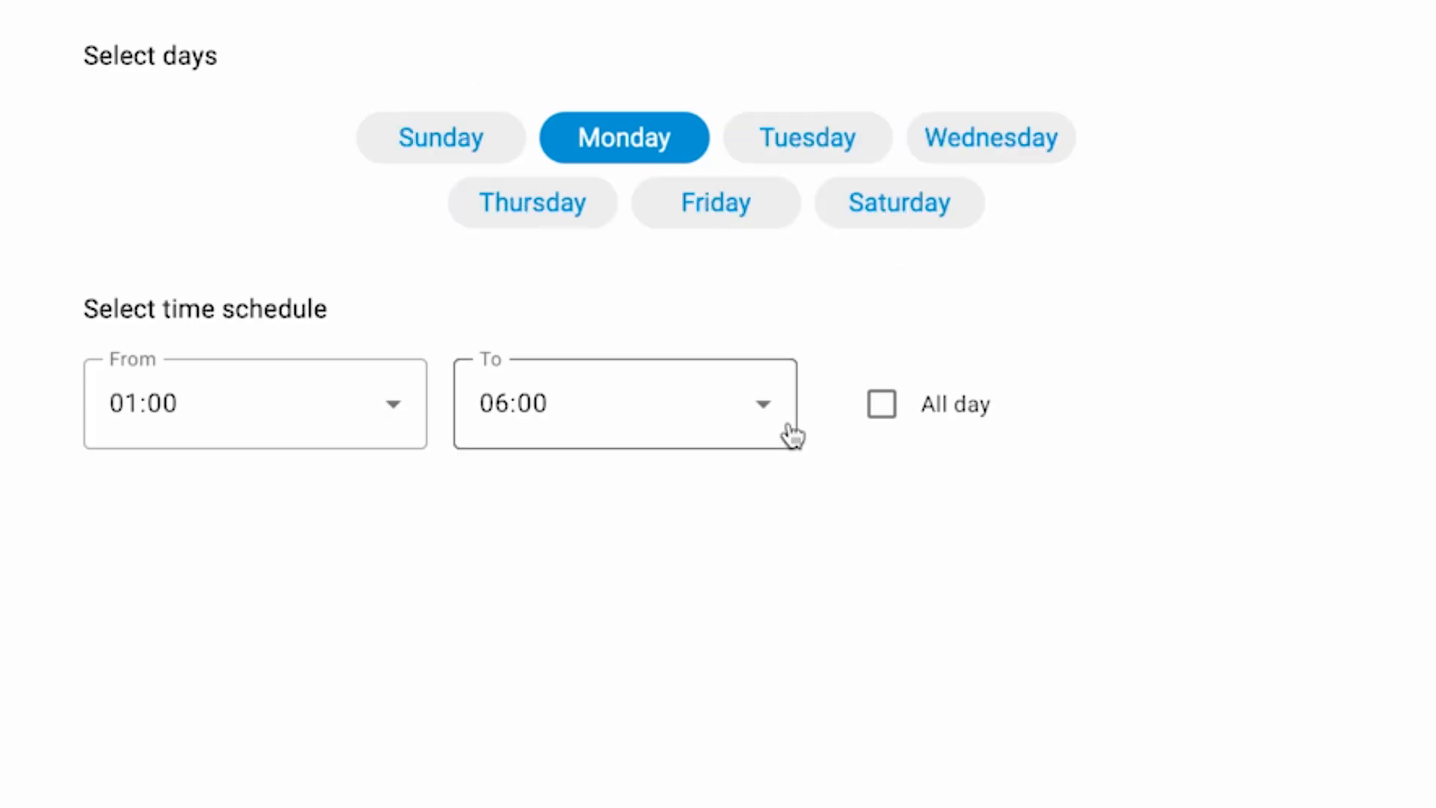
Choose a start time for the update schedule and continue the wizard.
click(359, 427)
click(316, 731)
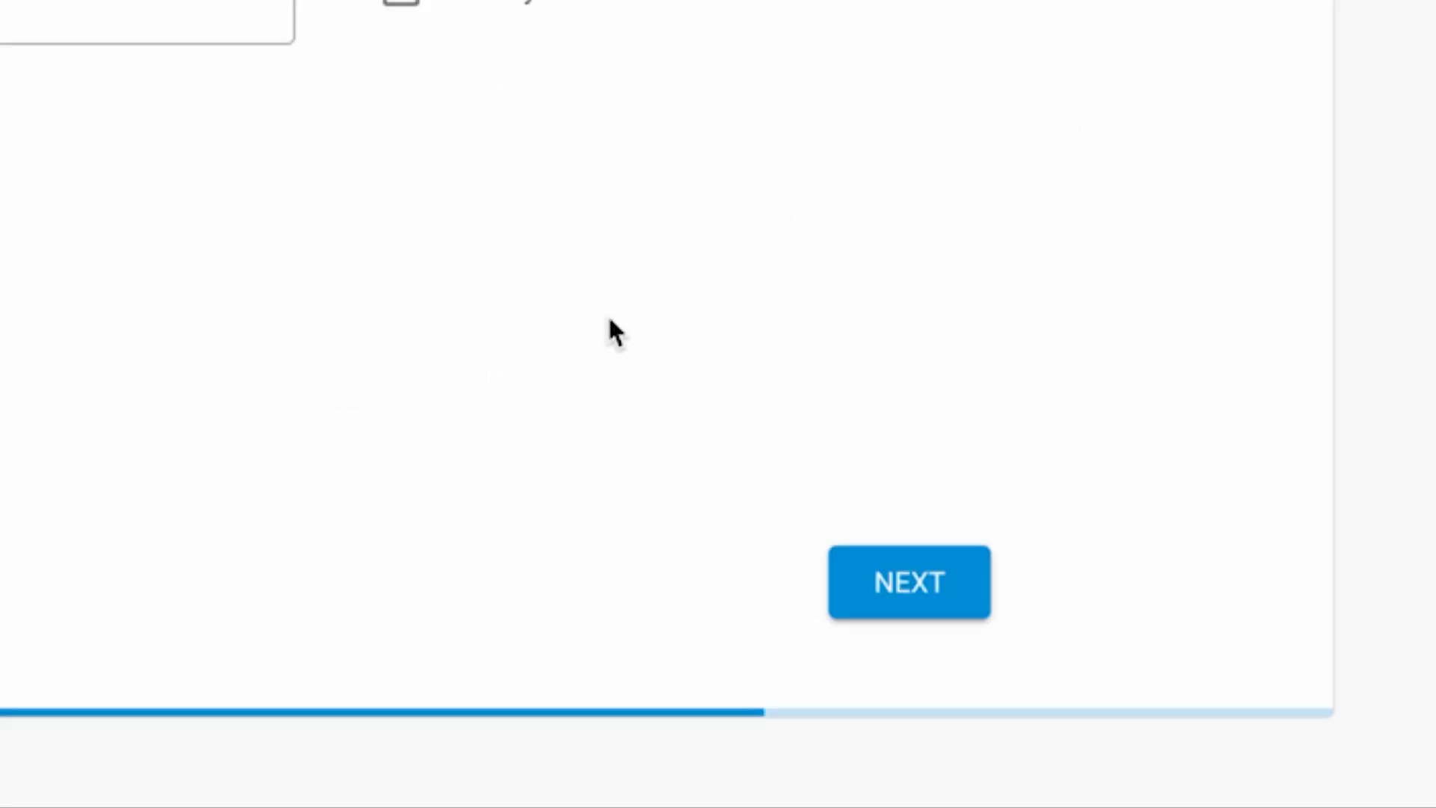
click(898, 577)
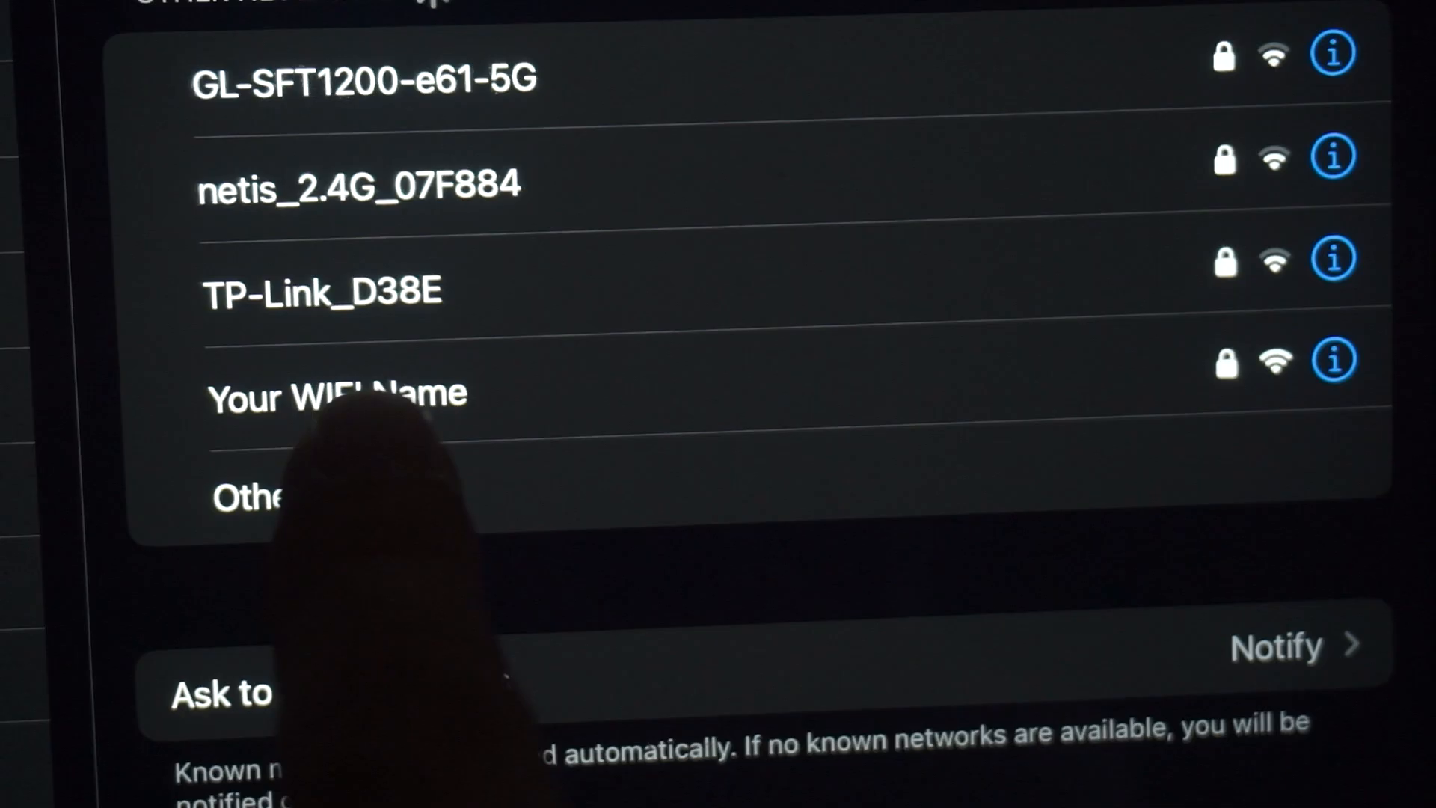
Join the router's Wi-Fi network from the list of other networks and dismiss the Join Network window.
click(419, 393)
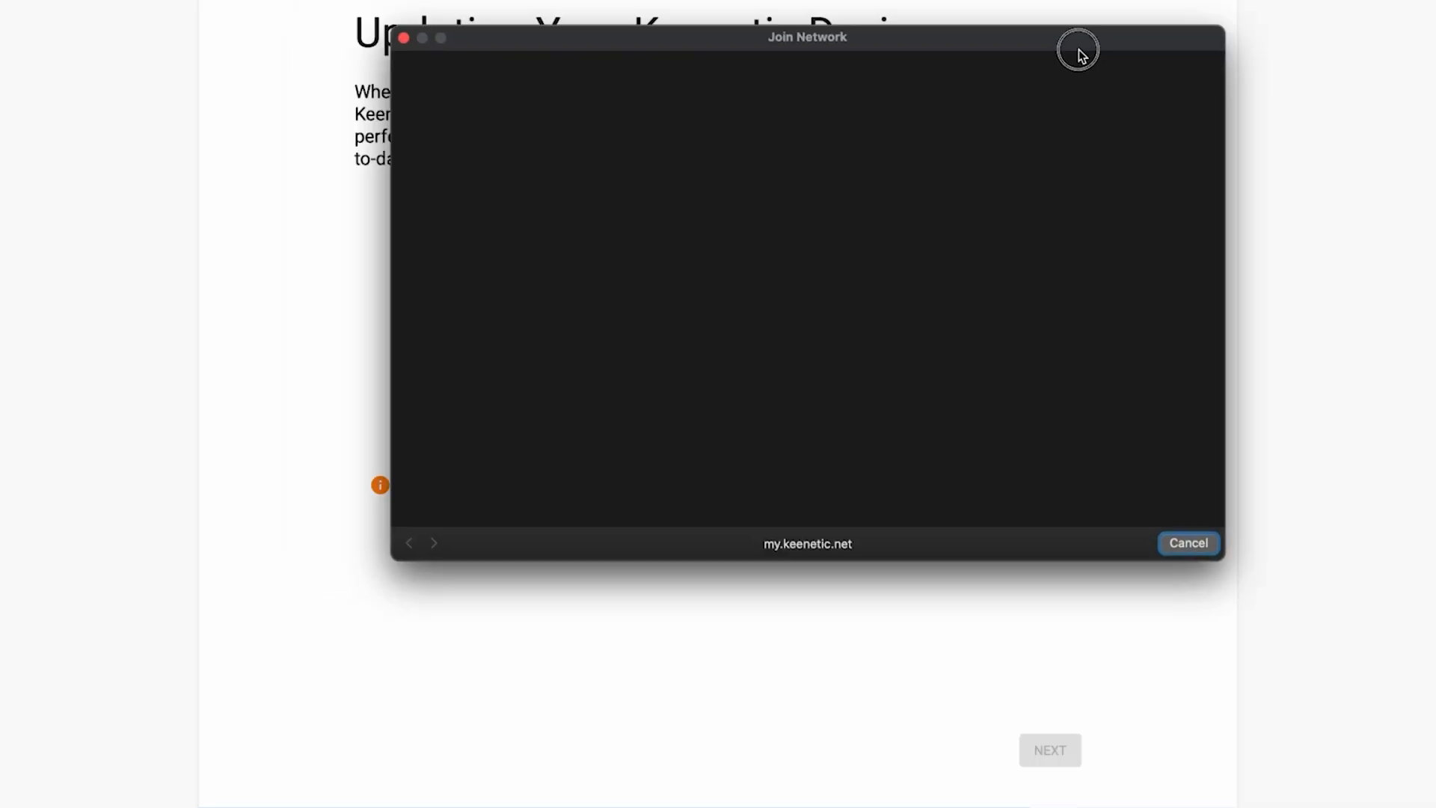
drag(1078, 49, 1018, 88)
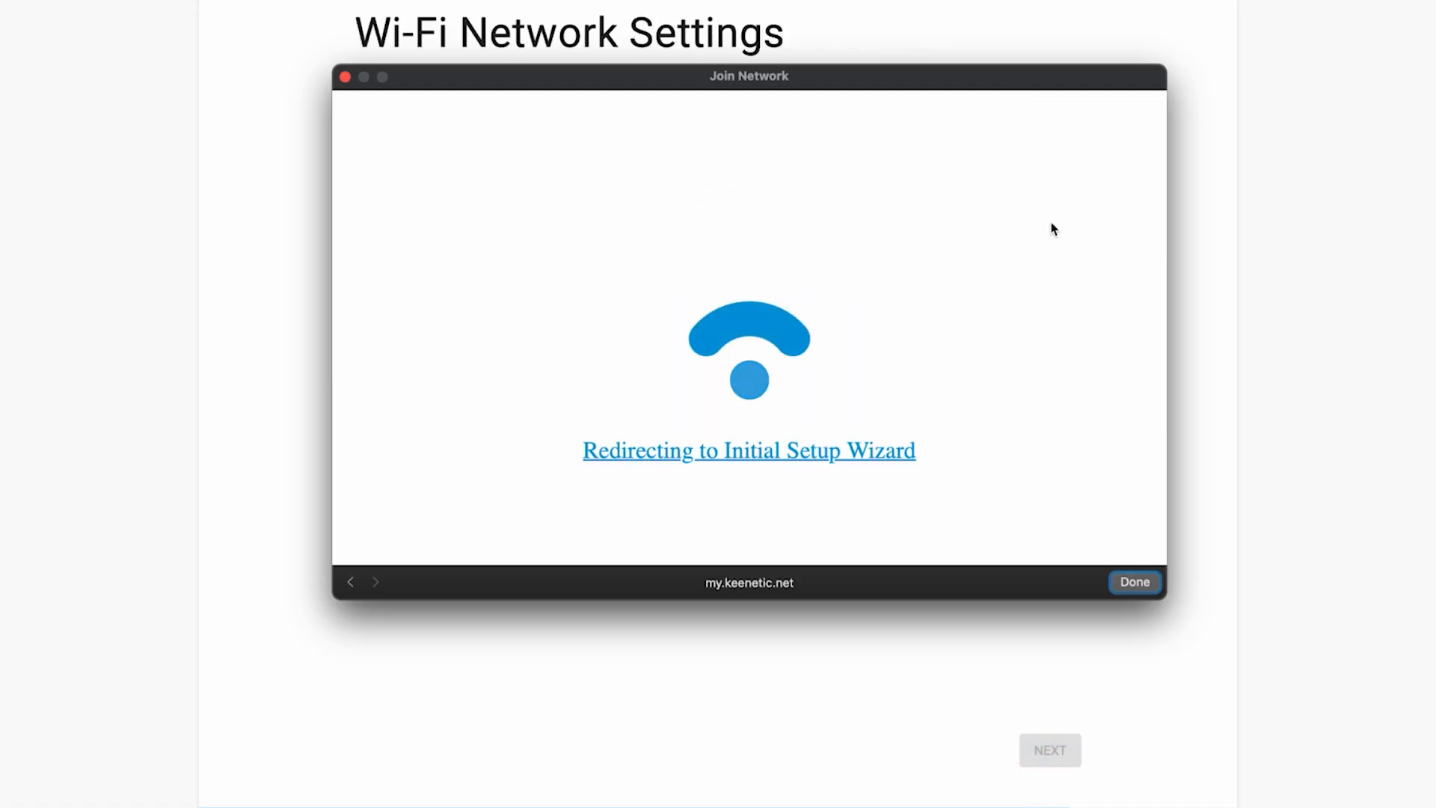
click(1144, 587)
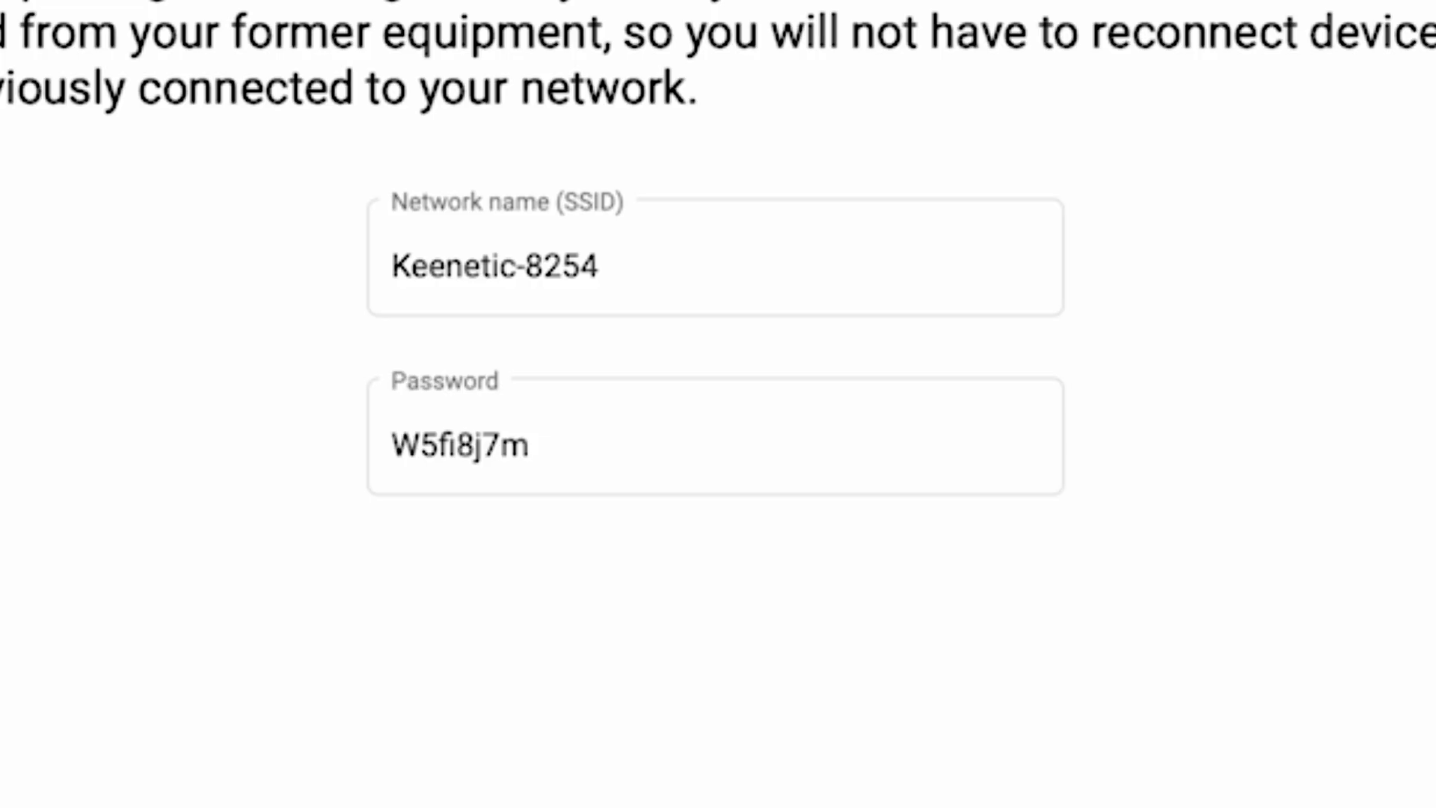
Shorten the Wi-Fi network name (SSID) to Keenetic.
click(667, 276)
click(624, 288)
drag(624, 288, 524, 273)
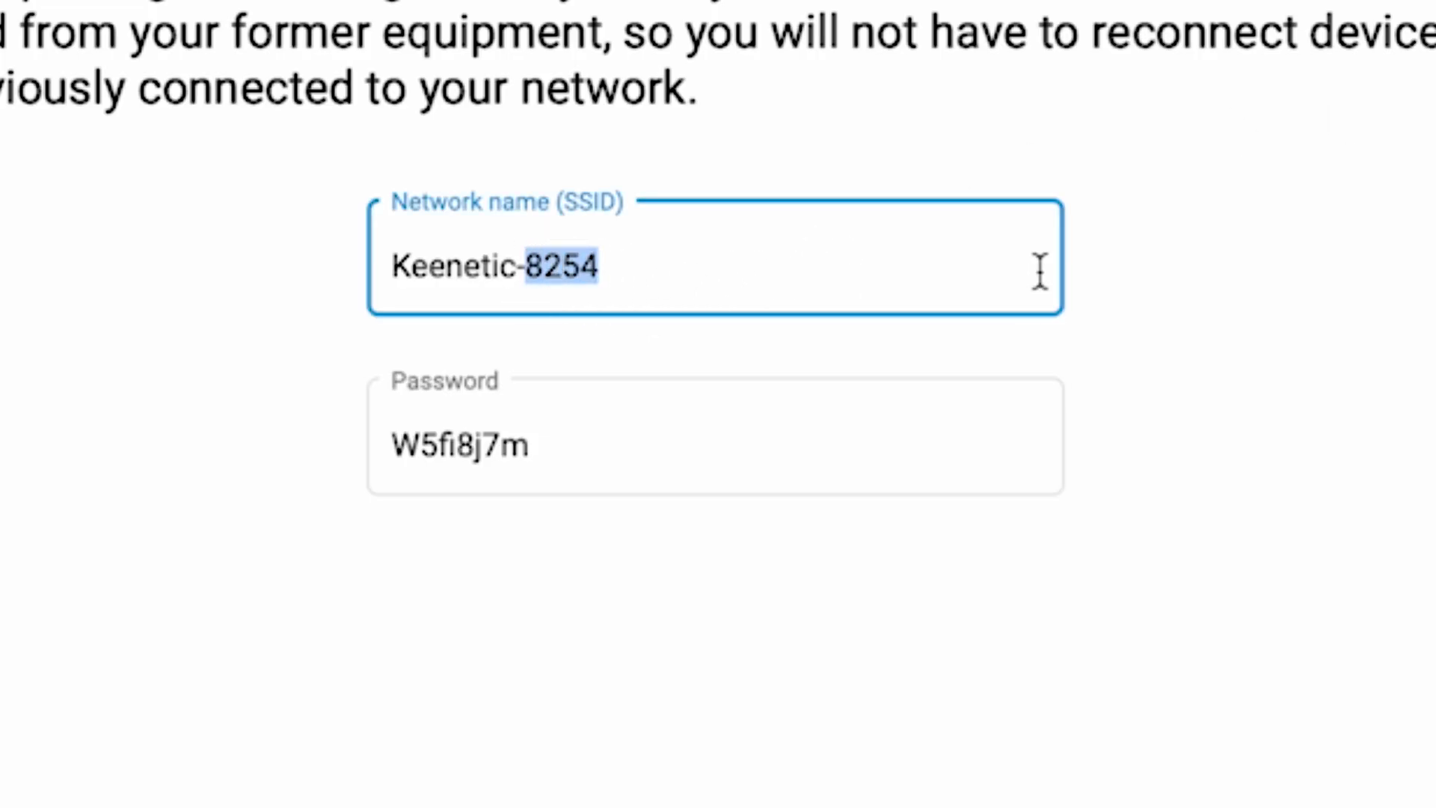
key(BackSpace)
key(BackSpace)
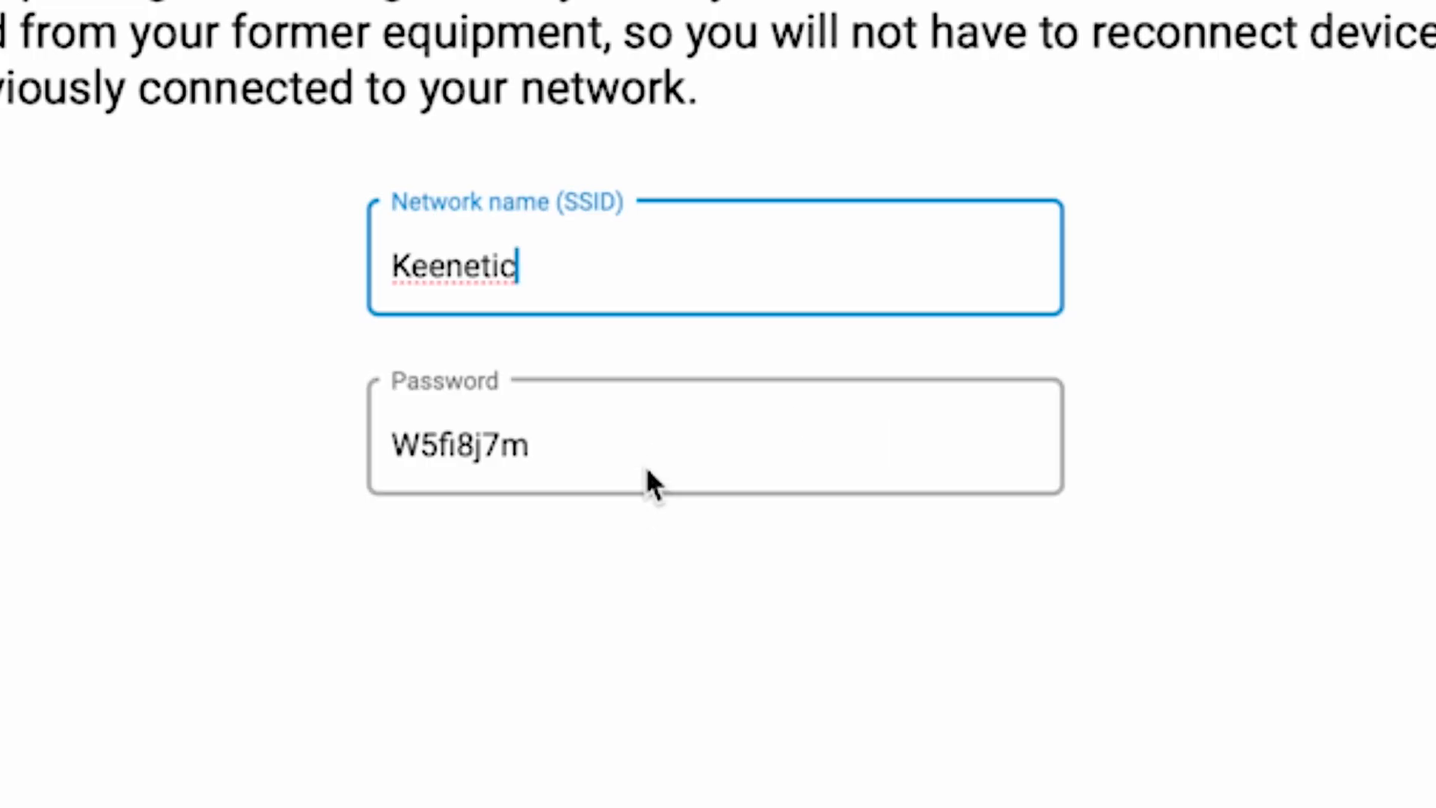
Replace the Wi-Fi password with a new one and continue the wizard to apply the network settings.
key(Tab)
text(123456789)
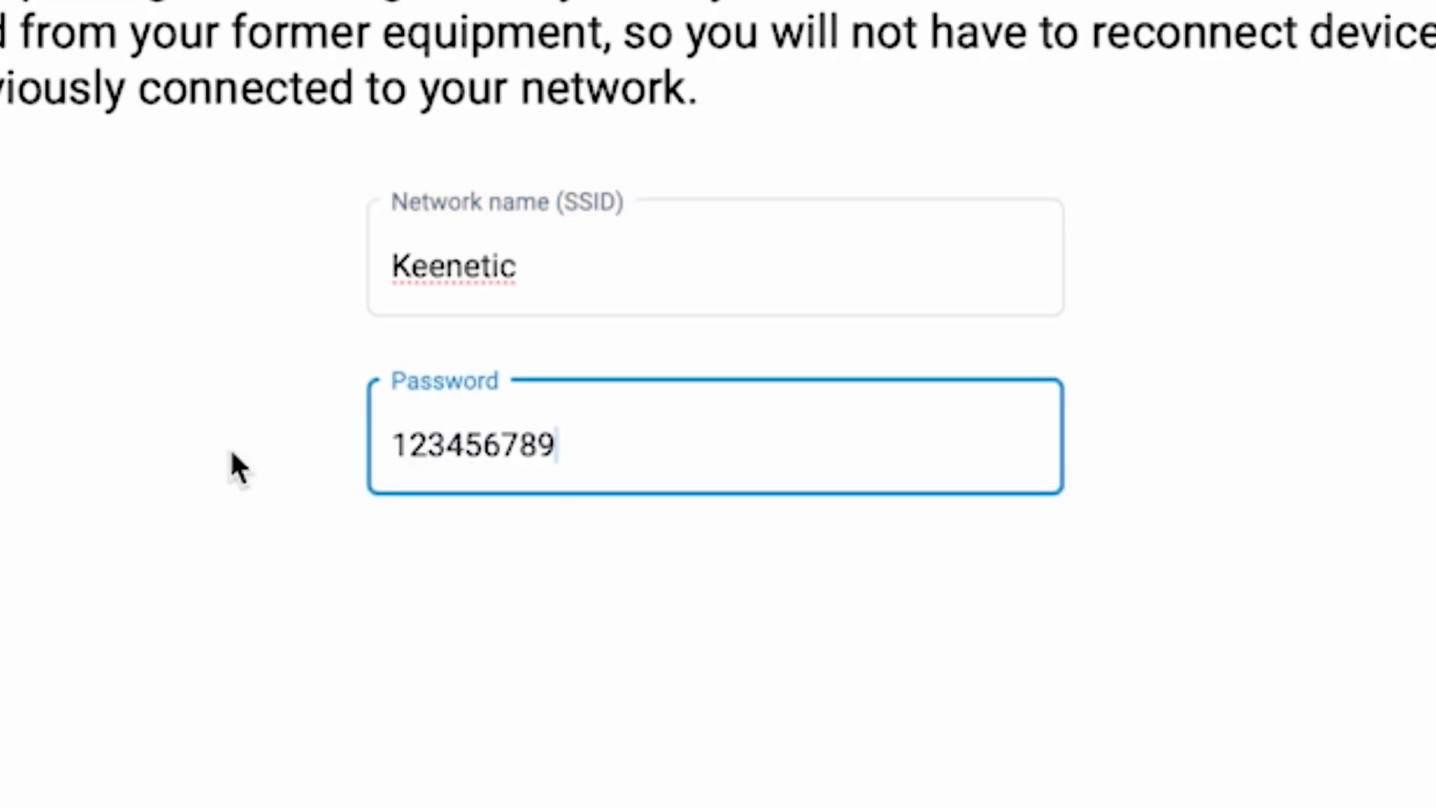
click(1202, 714)
click(902, 591)
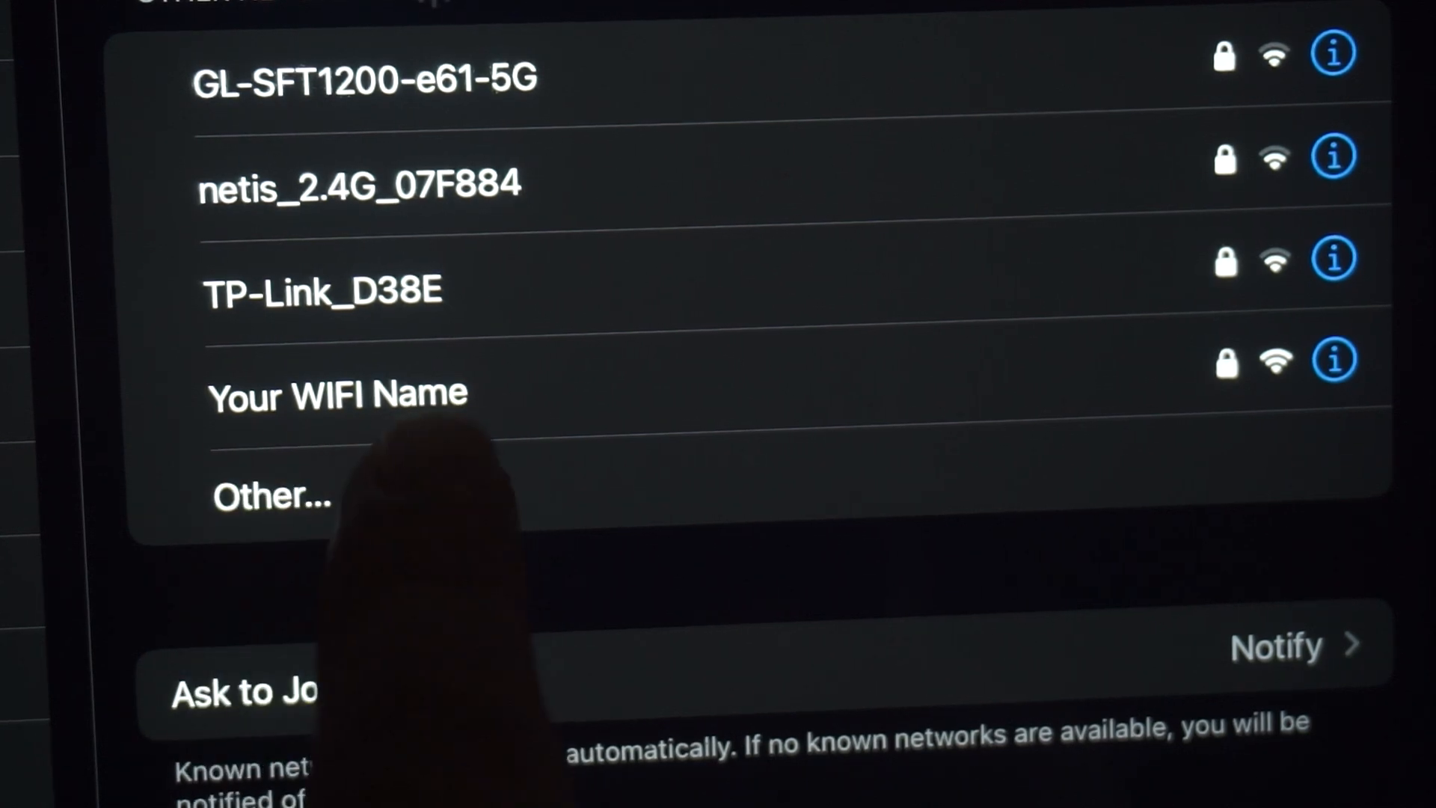
Reconnect to the router's renamed Wi-Fi network so the setup wizard can continue.
click(449, 392)
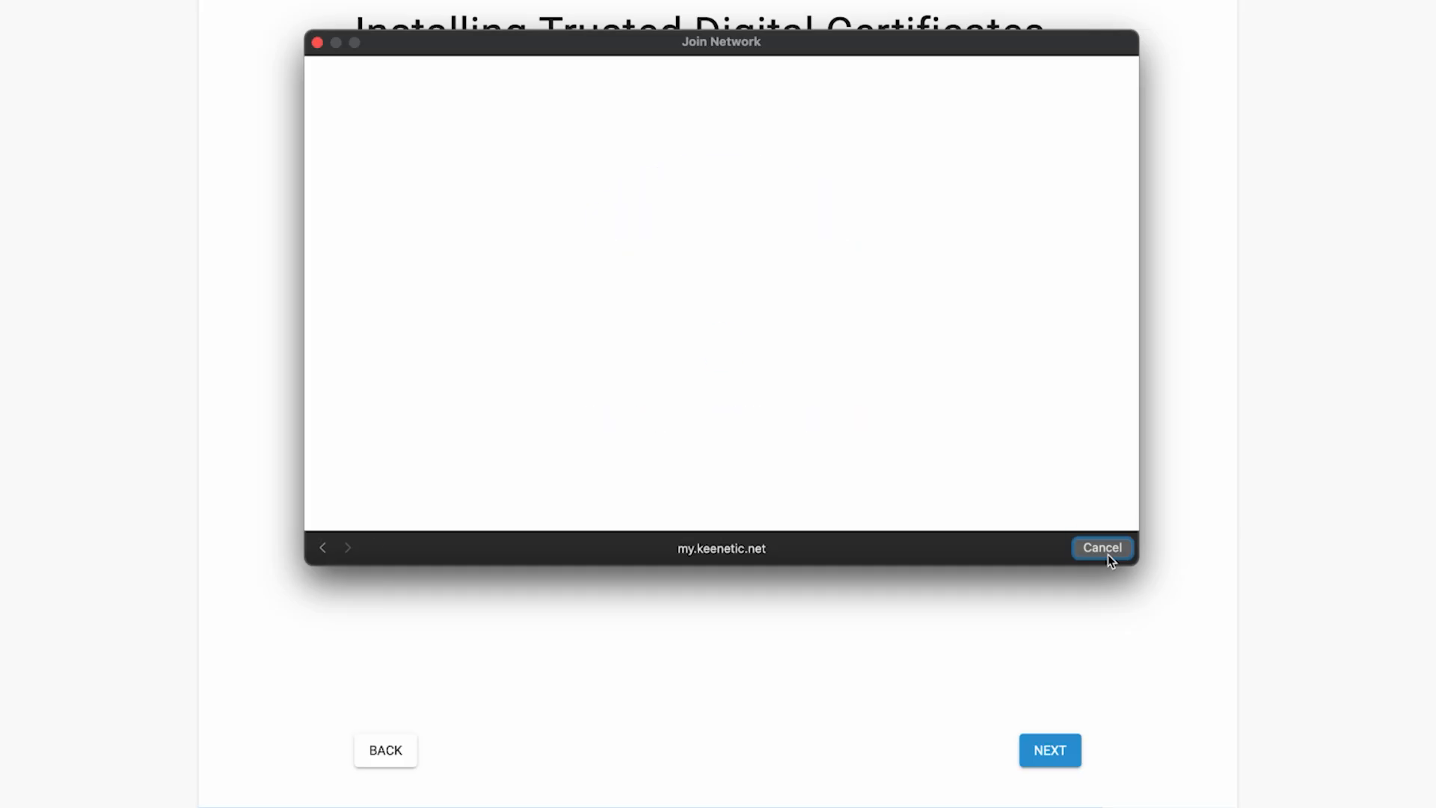
click(1106, 552)
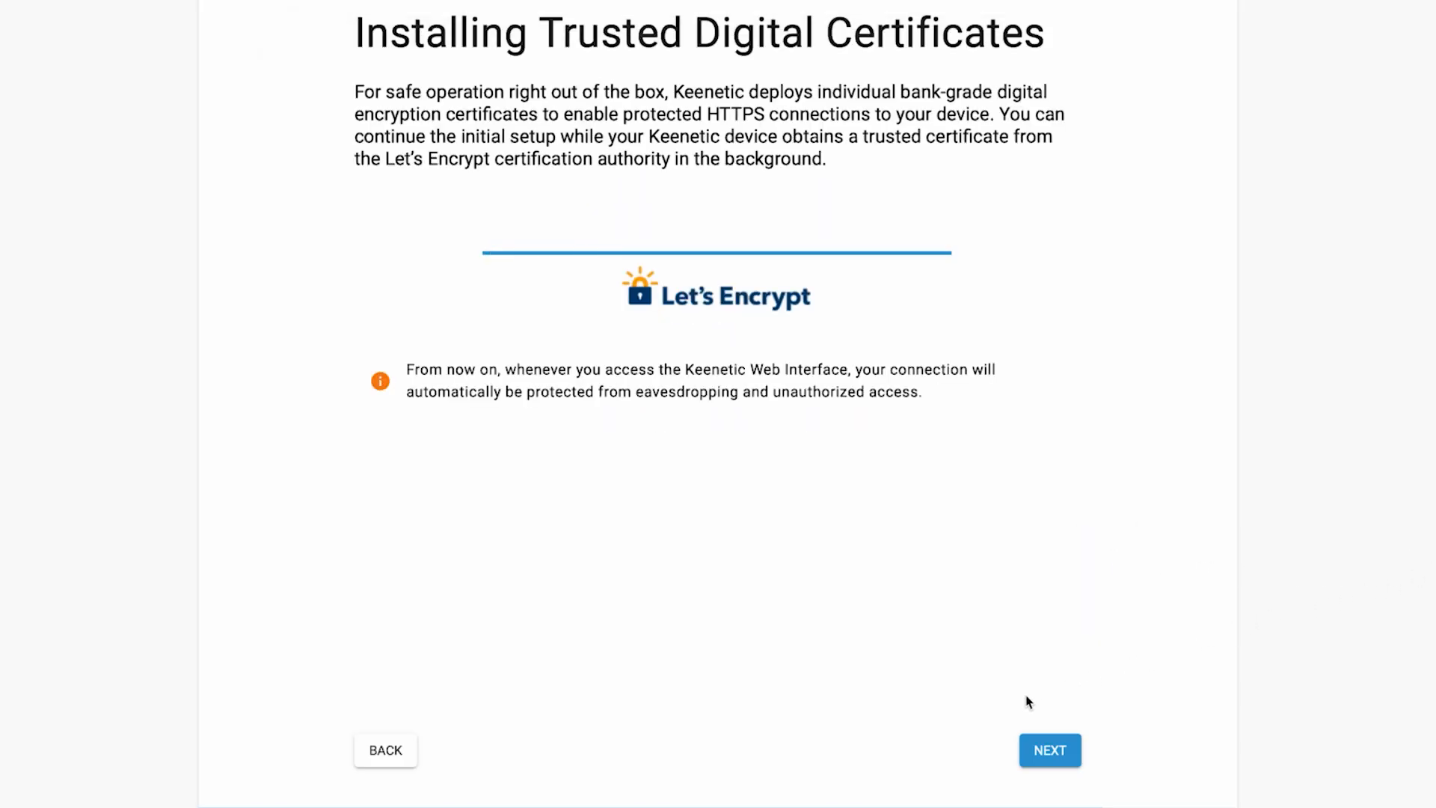
Continue past the trusted certificate installation, choose not to share usage information, and finish the setup wizard.
click(1077, 749)
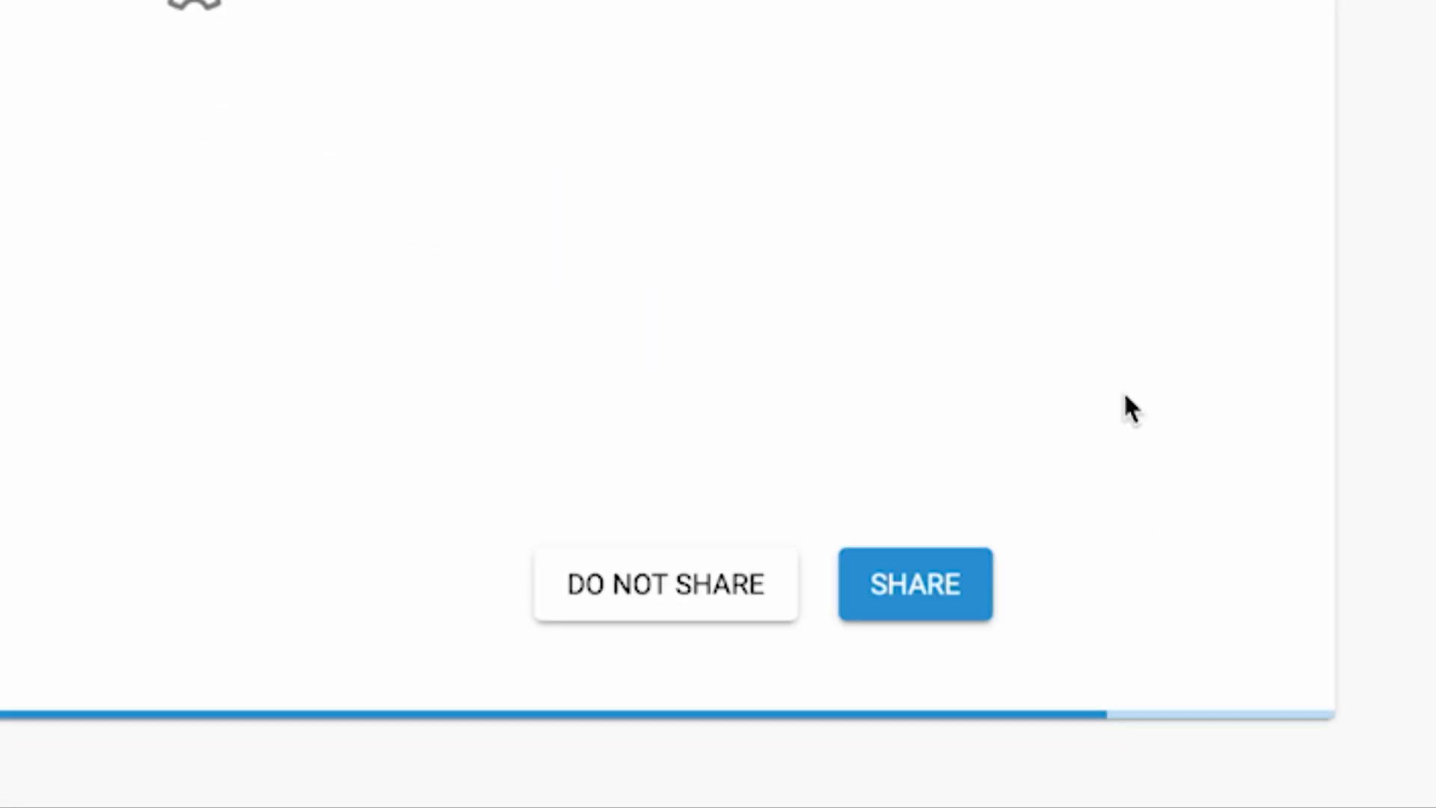
click(668, 600)
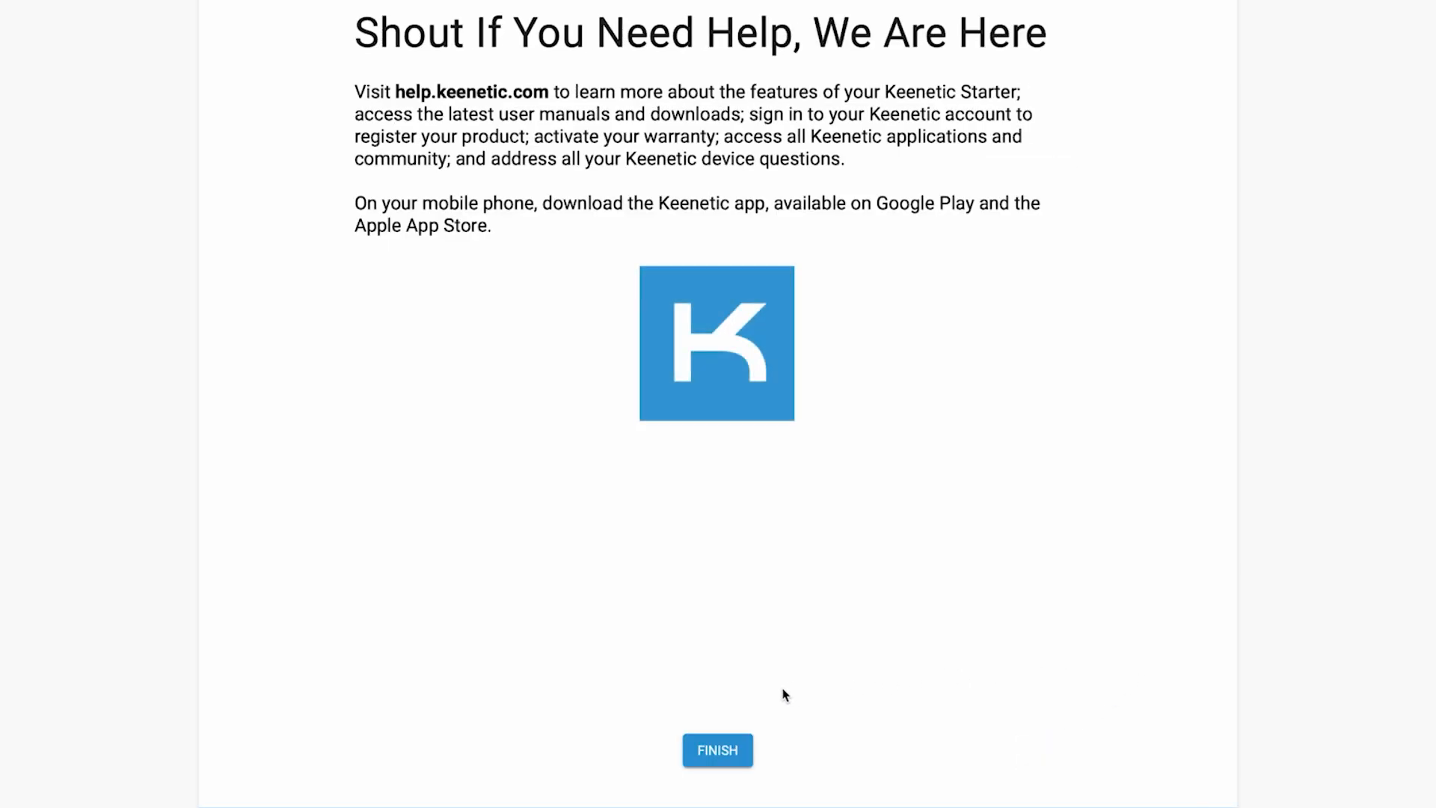
click(740, 749)
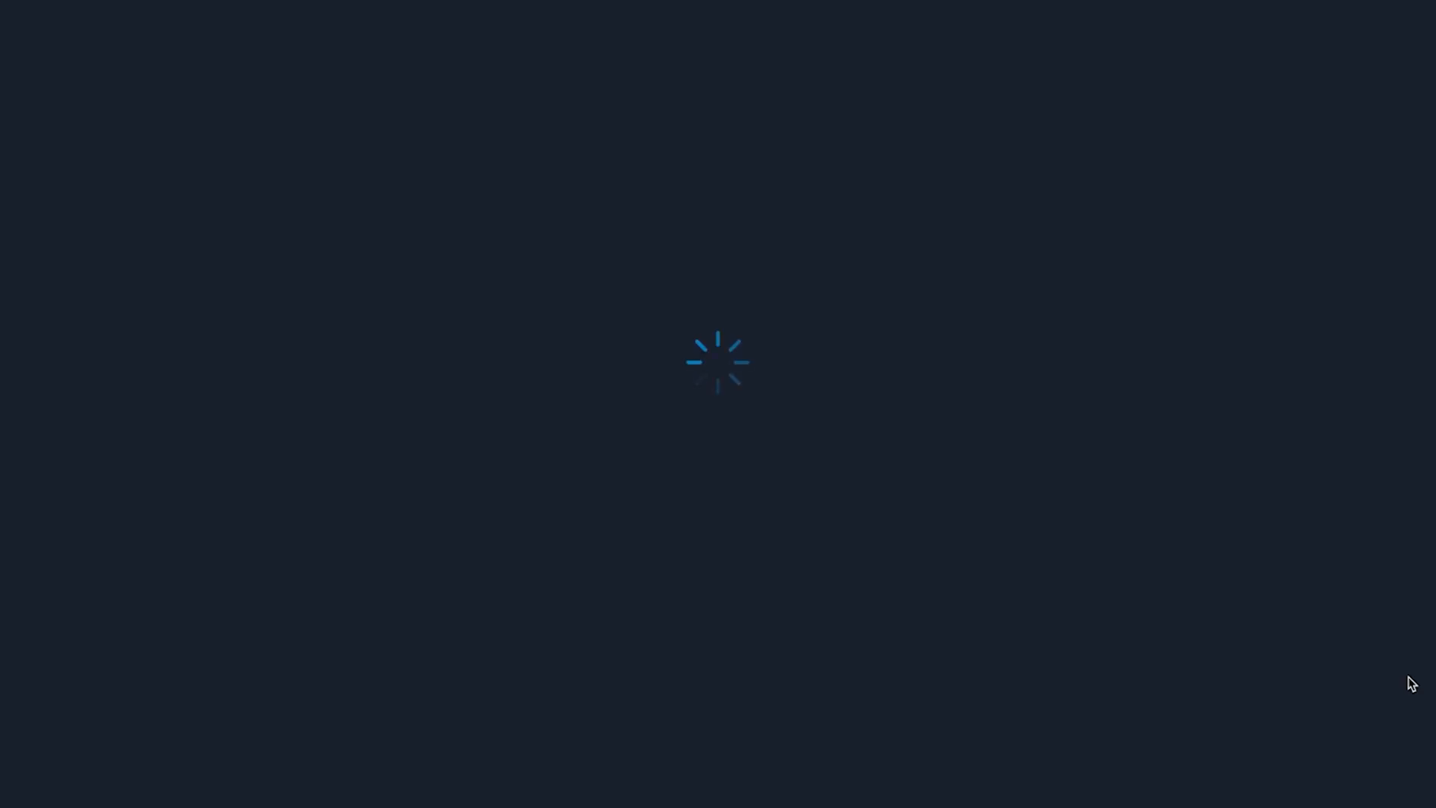
Keep English for the legal documents and agree to the Device Privacy Notice and End User License Agreement.
click(630, 80)
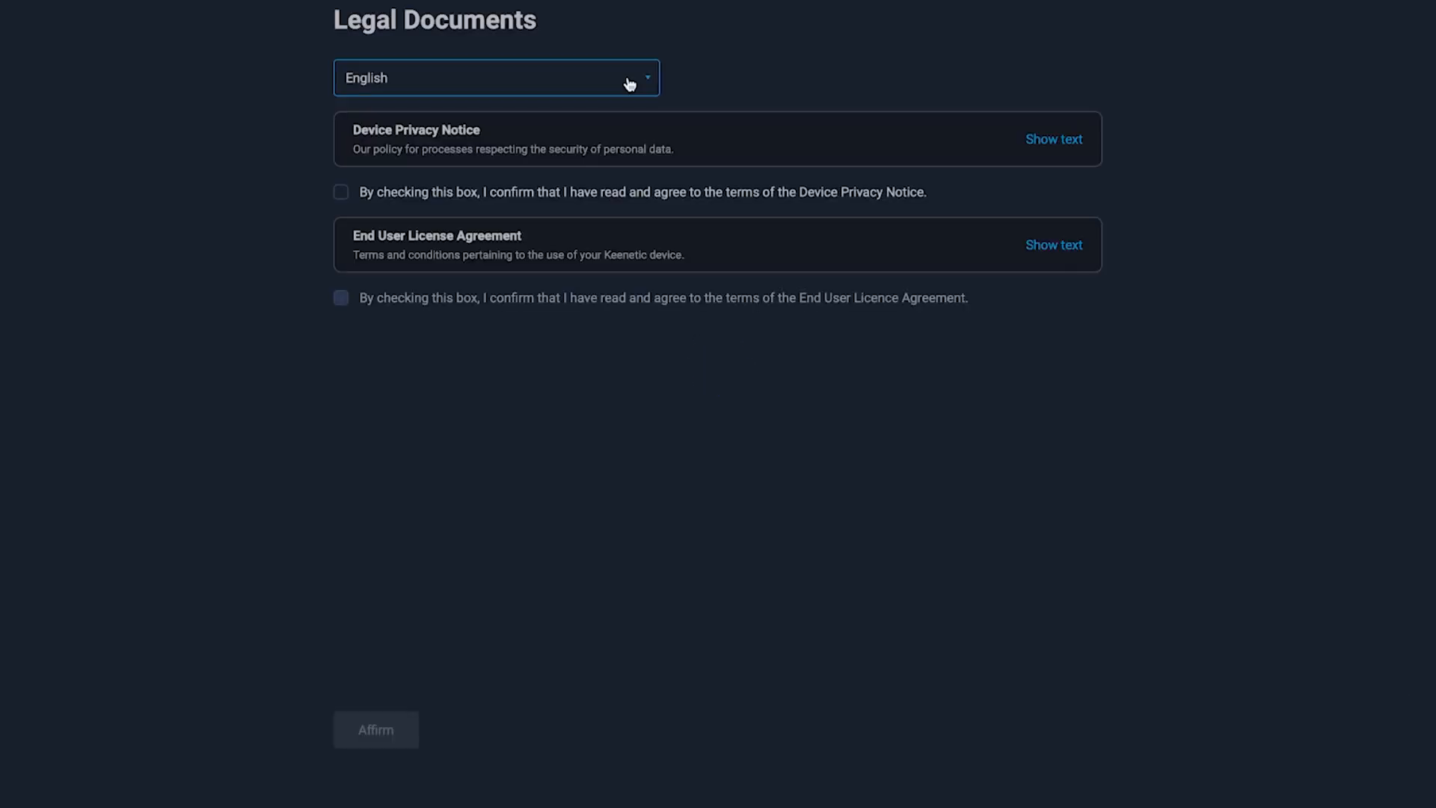
click(103, 366)
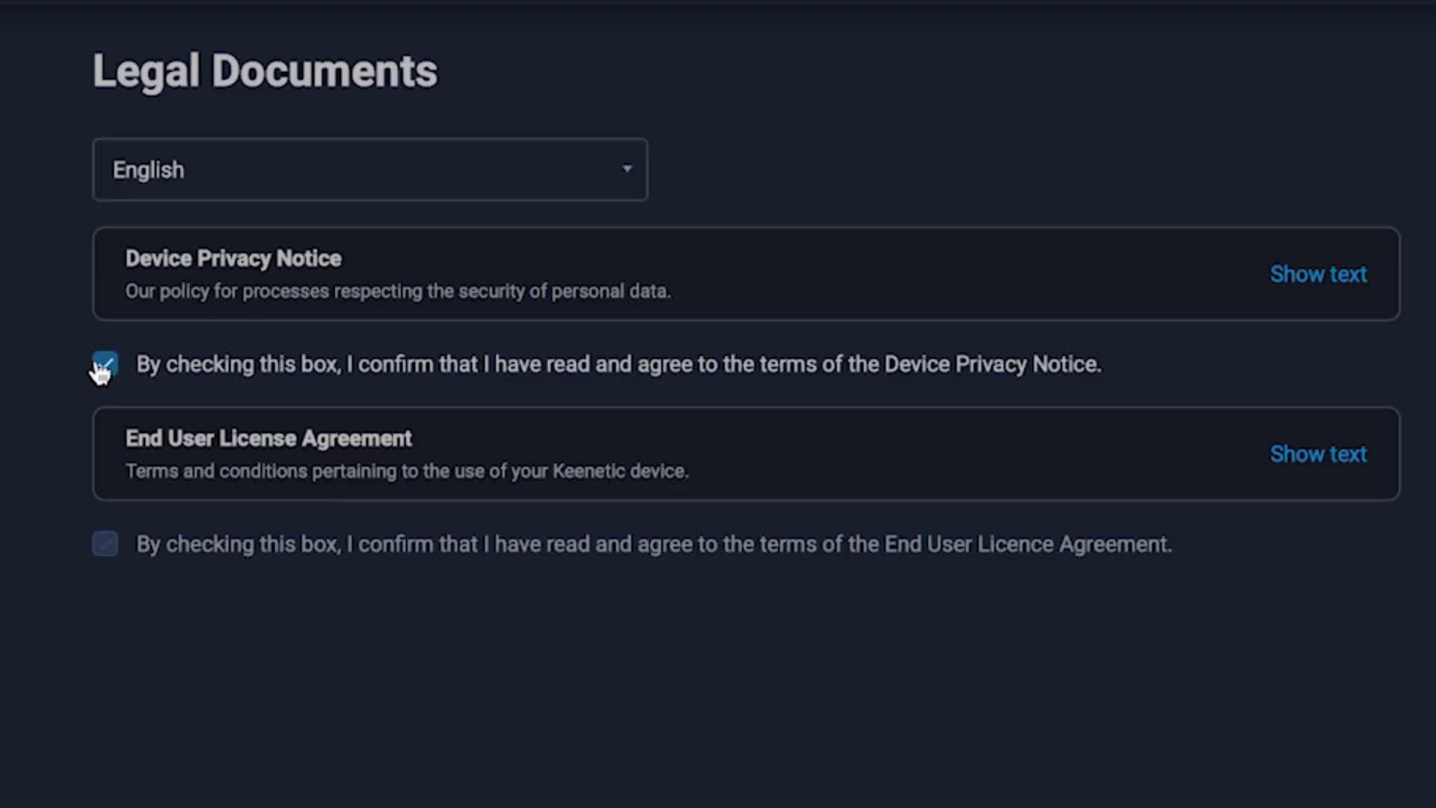
click(528, 545)
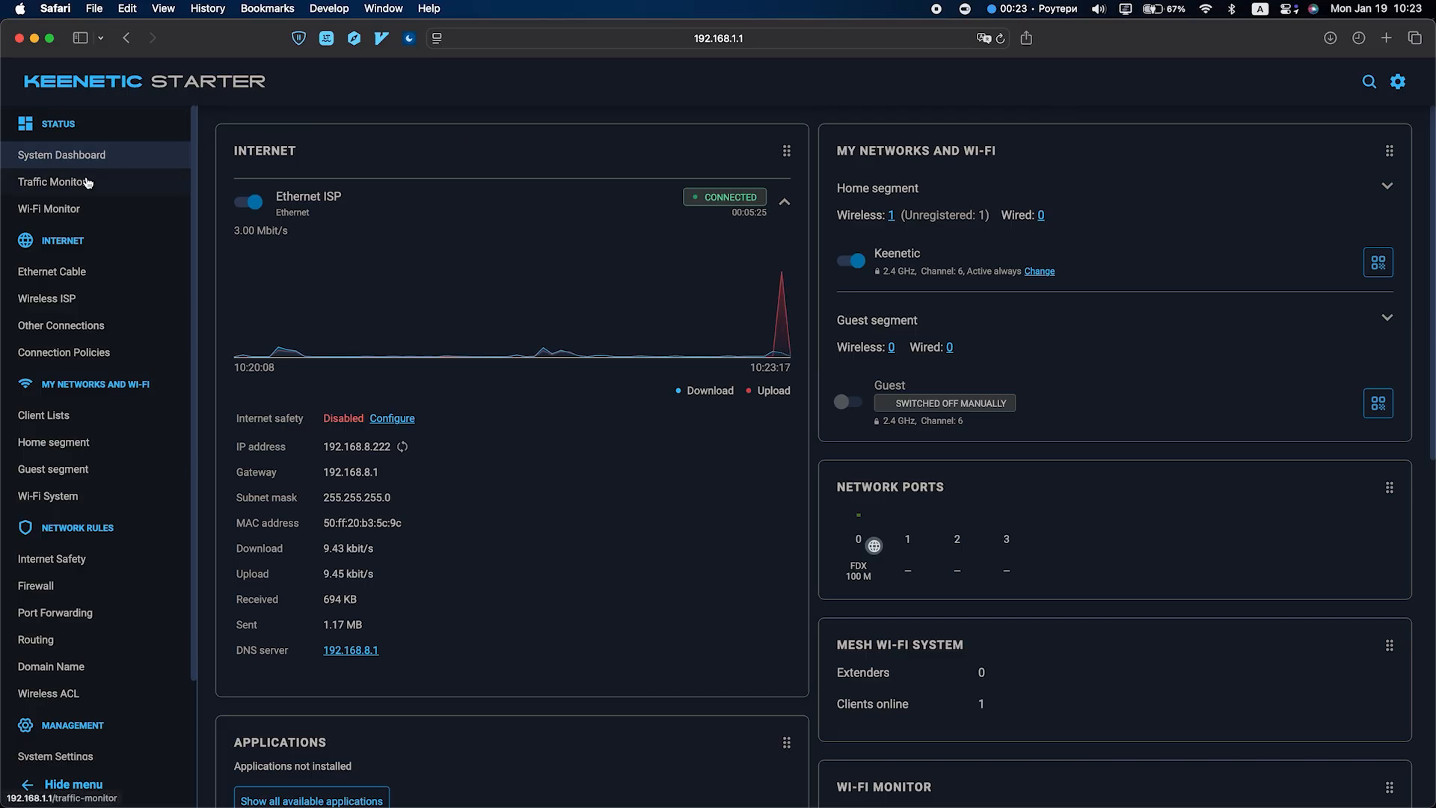
Go to the general system settings and reboot the router from the System Reboot section, confirming the reboot.
scroll(90, 427, down, 2)
scroll(314, 257, down, 1)
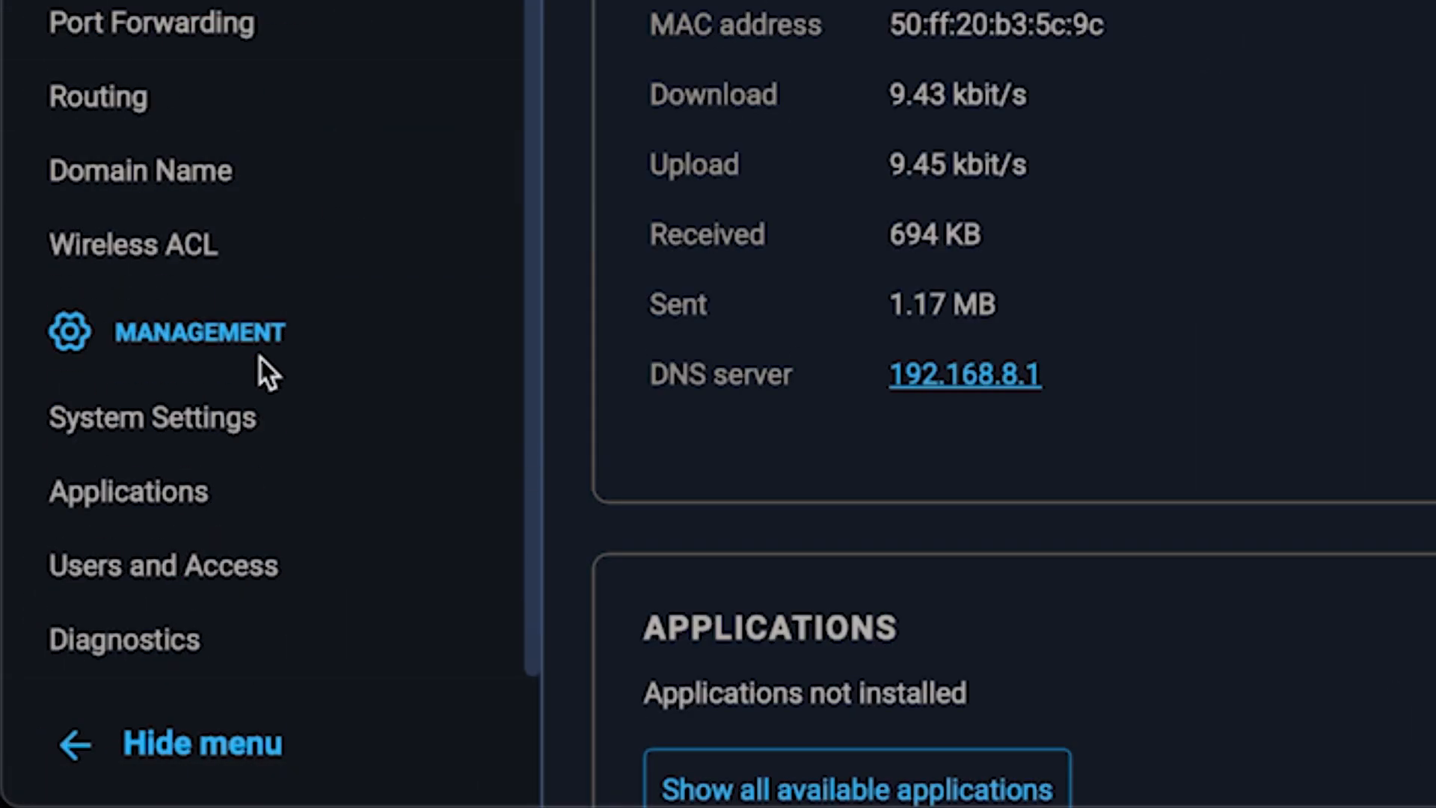
click(241, 421)
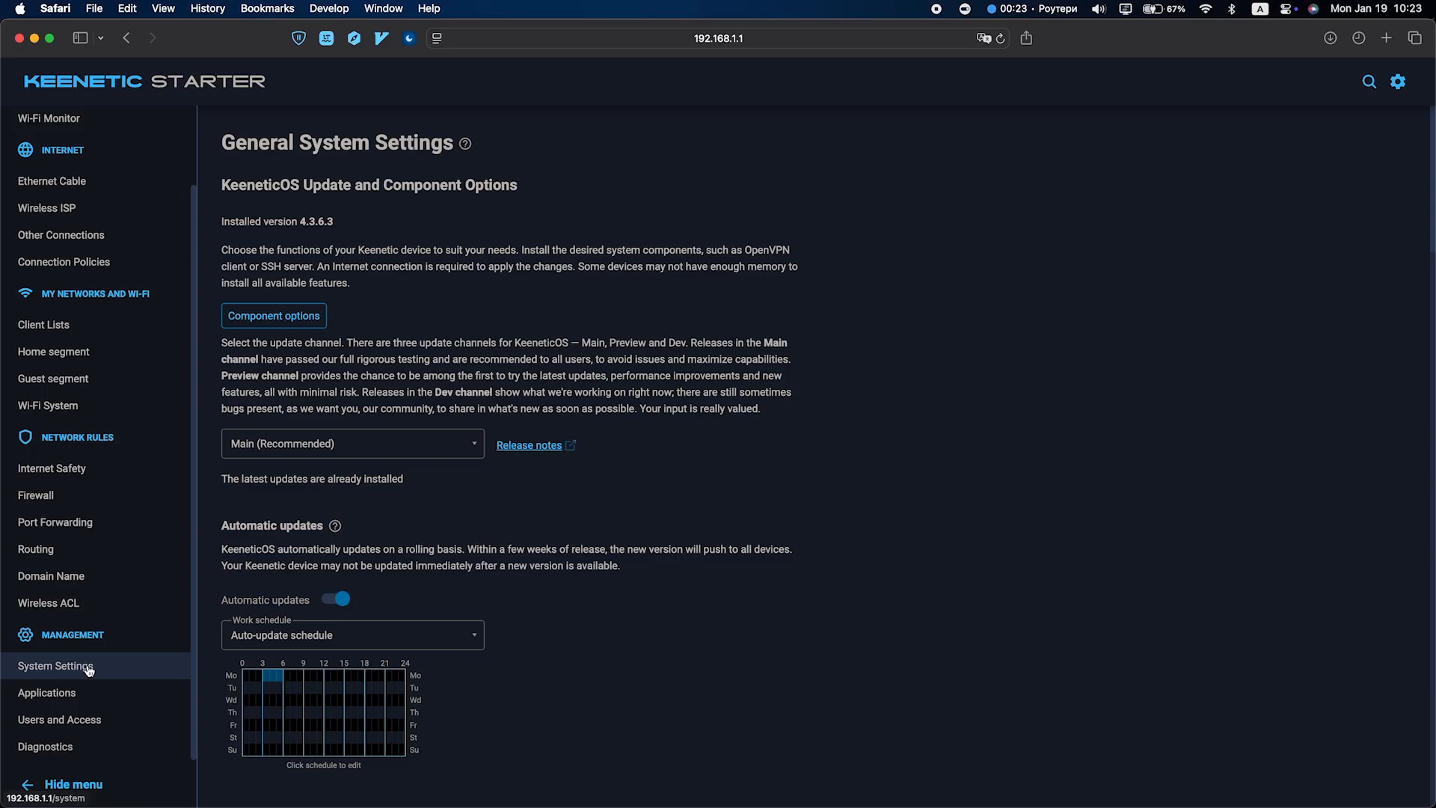
scroll(572, 602, down, 10)
scroll(574, 606, down, 15)
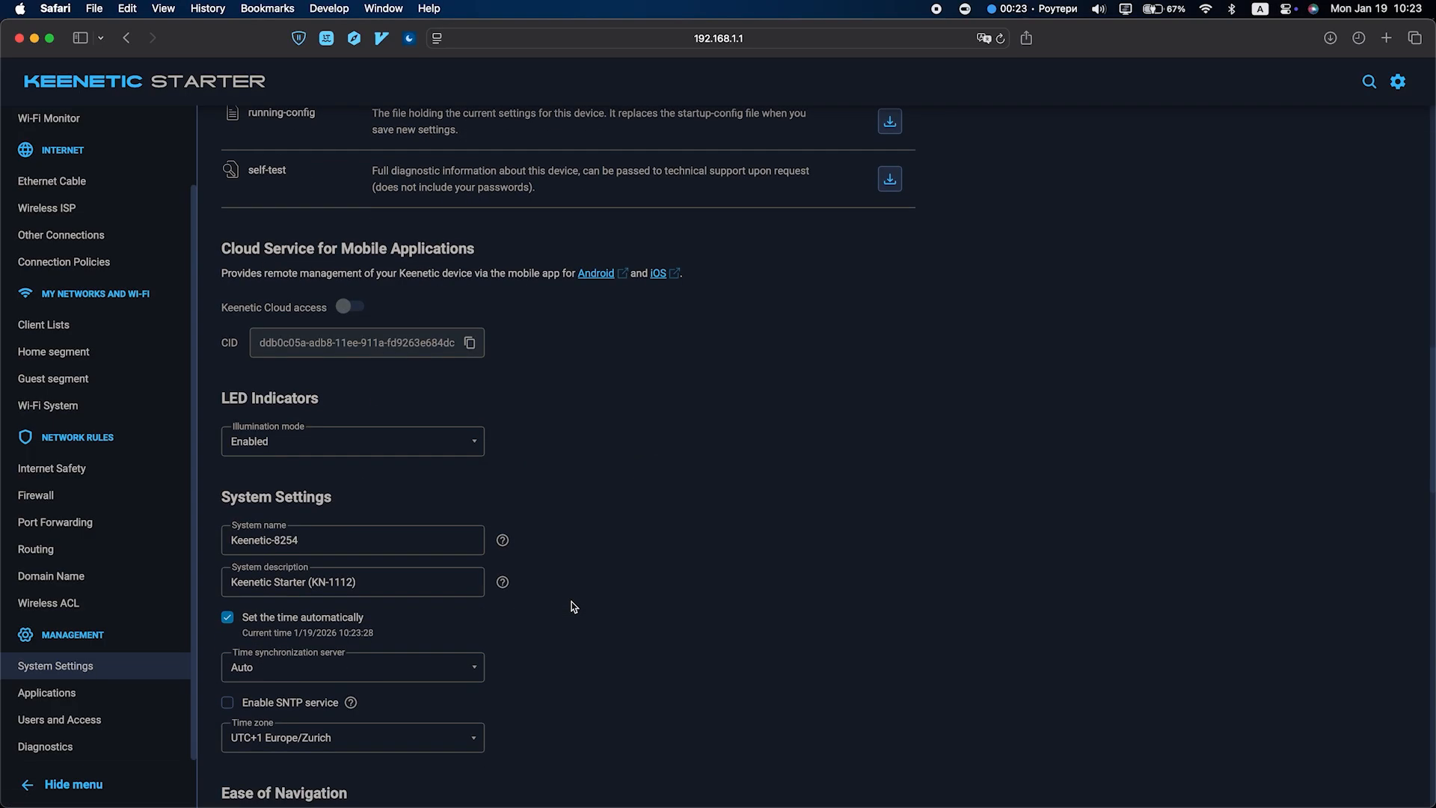
scroll(574, 607, down, 10)
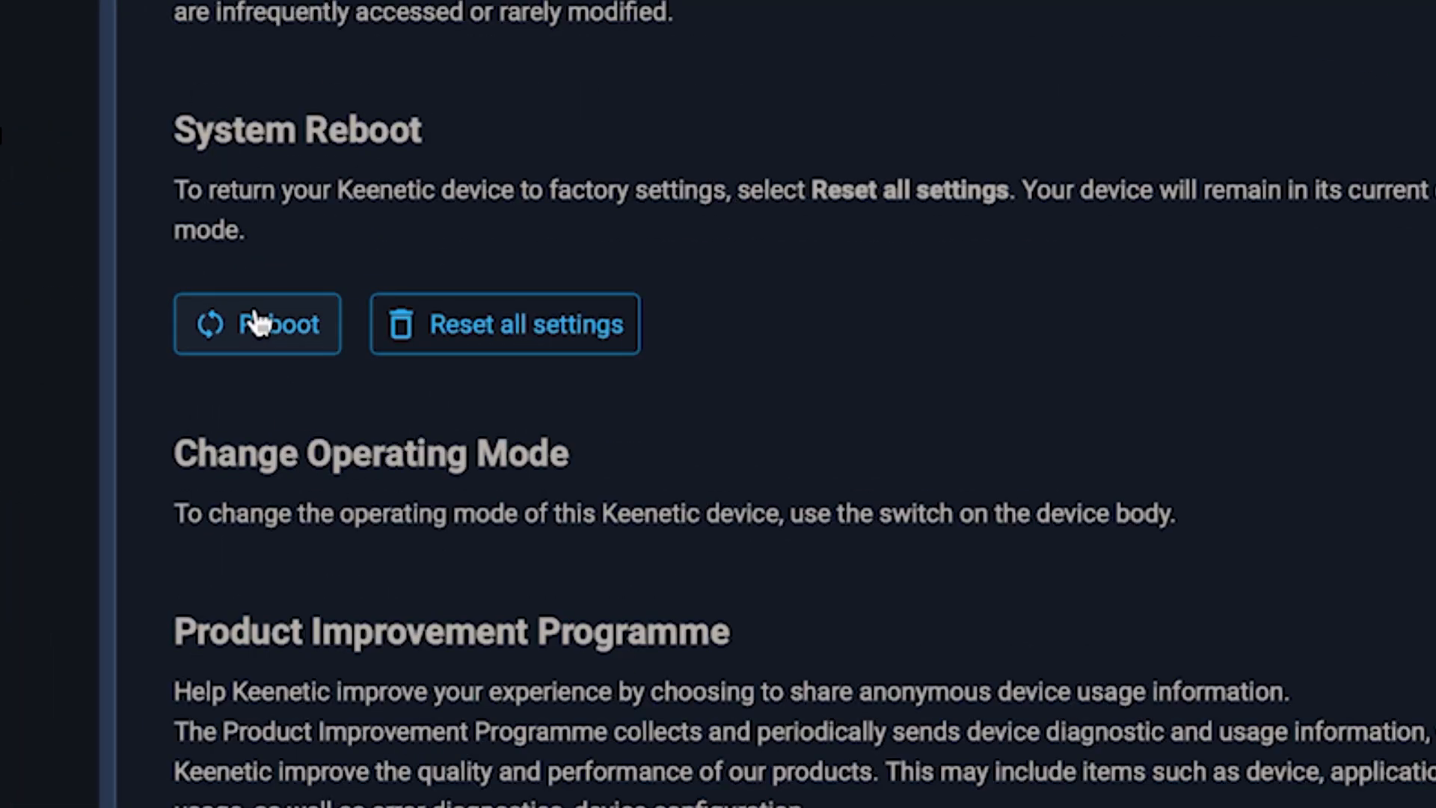
click(256, 322)
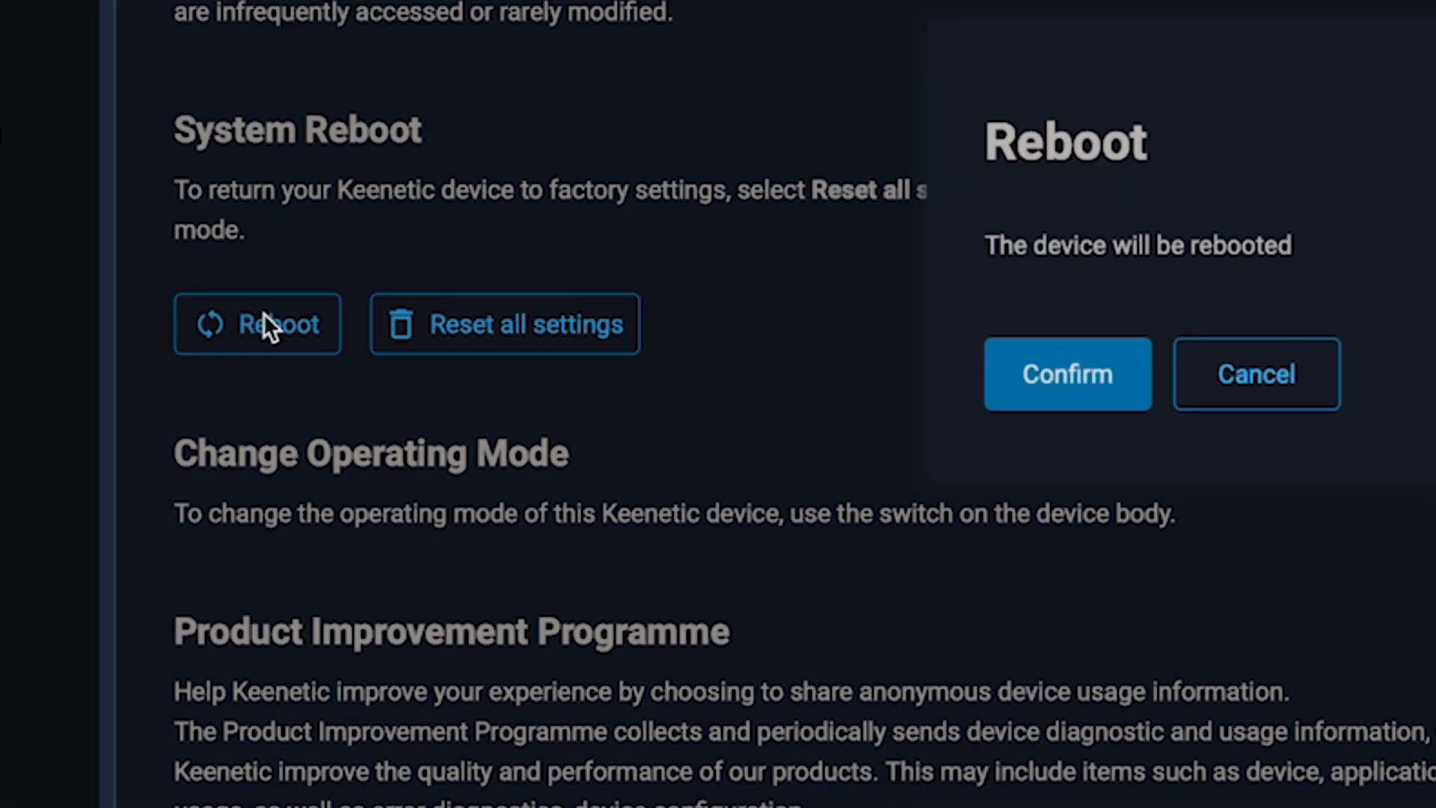
click(1094, 402)
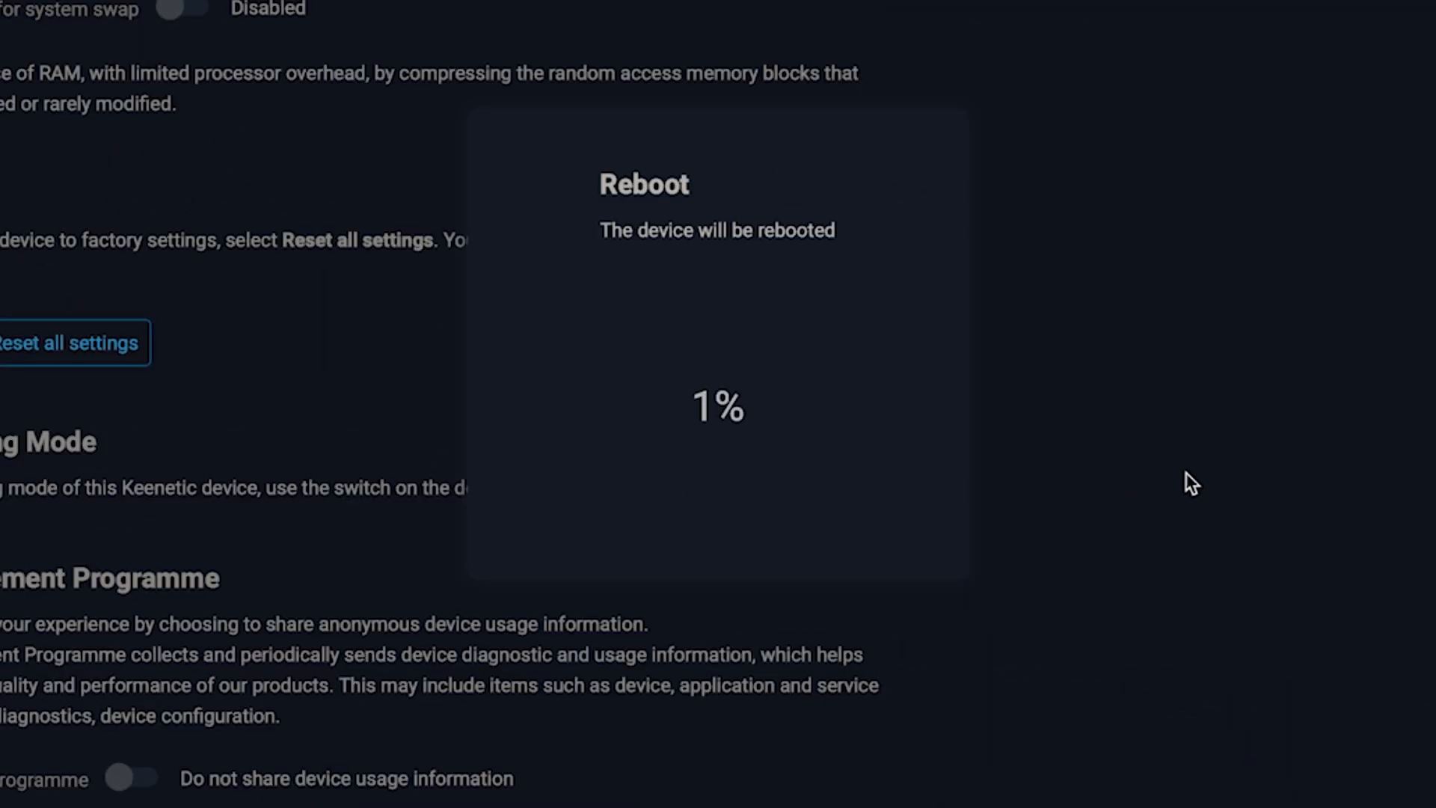